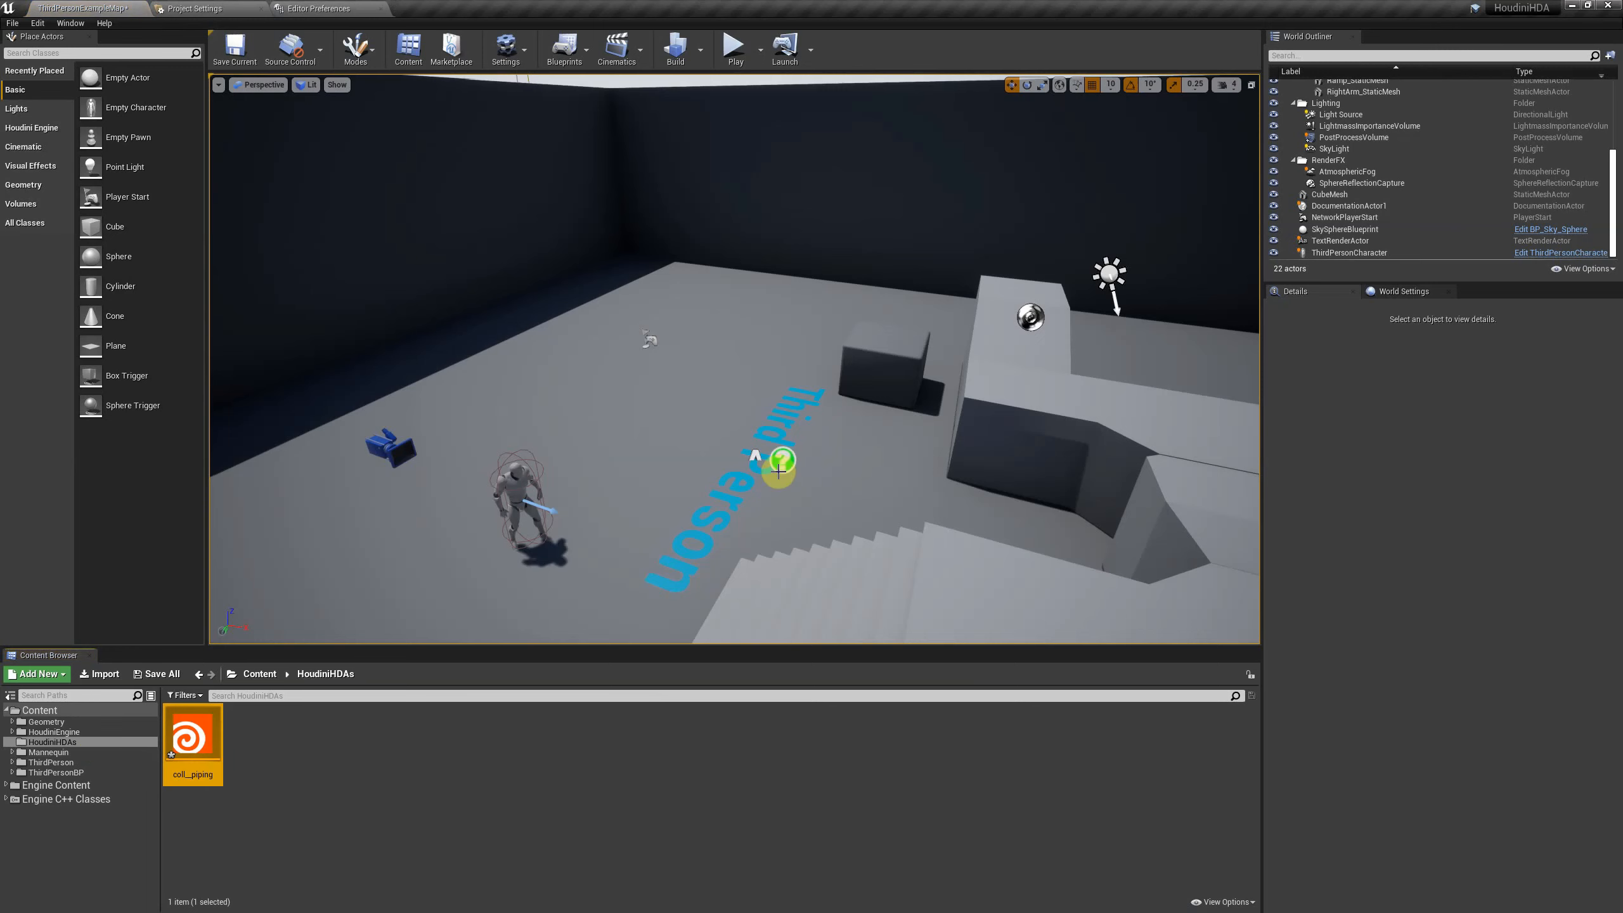
# Save all modified content, including the coll_piping asset, the ThirdPersonExampleMap level and its built data
pyautogui.click(160, 674)
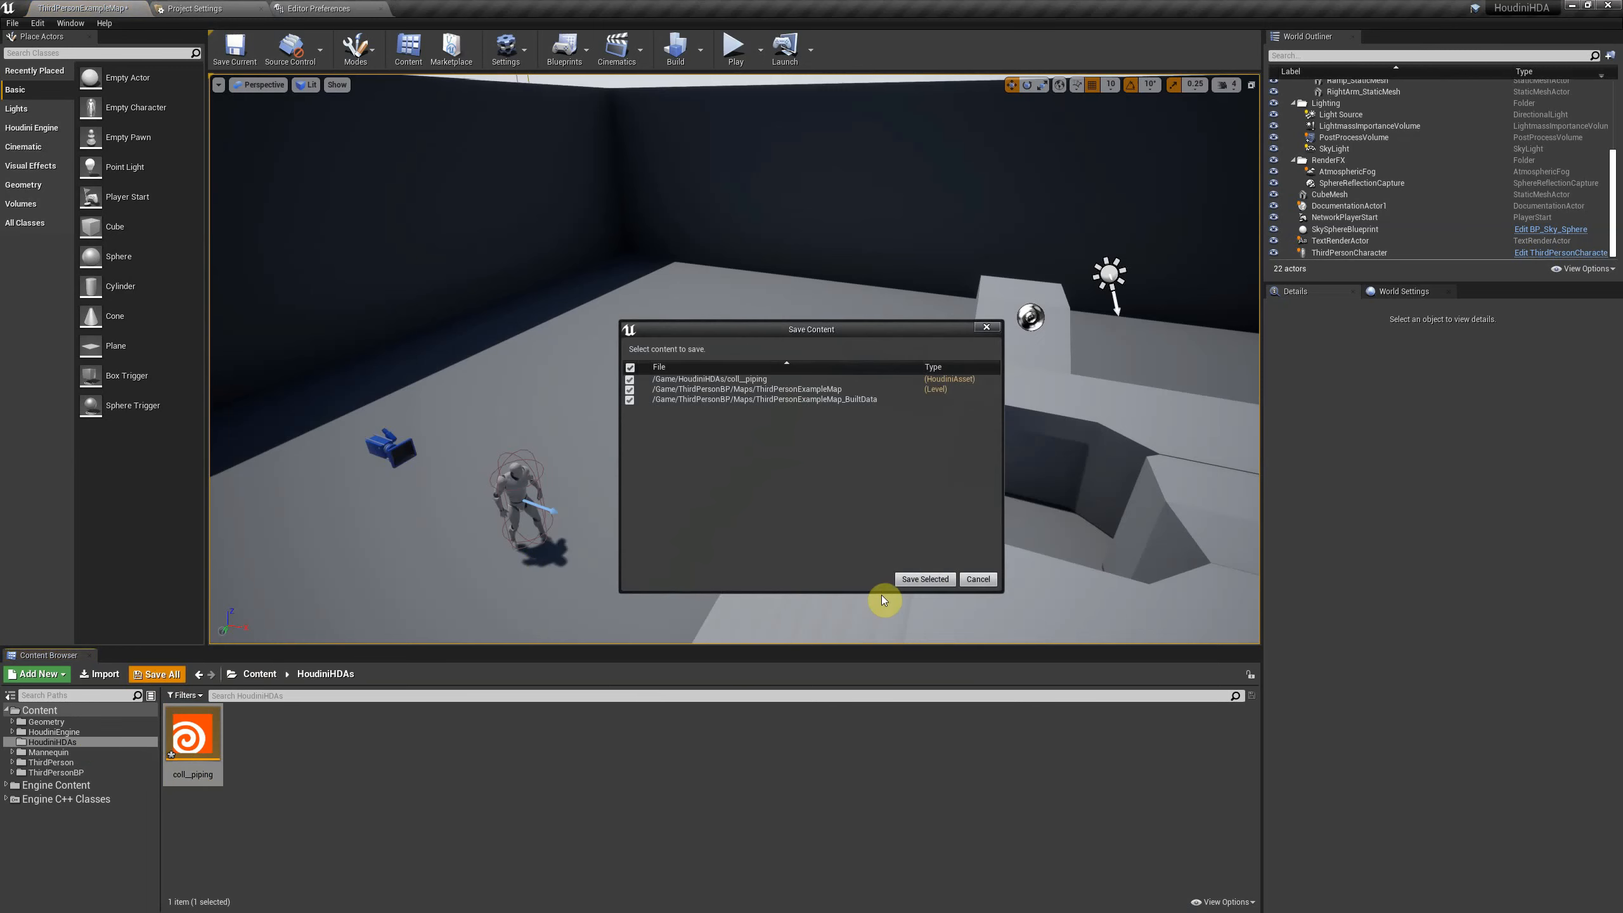
pyautogui.click(925, 579)
# Place the coll_piping asset in the level beyond the character and move it to about X -810, Y -20, Z 200
pyautogui.moveTo(192, 742); pyautogui.dragTo(617, 418)
pyautogui.press('w')
pyautogui.moveTo(715, 489)
pyautogui.mouseDown(button='right')
pyautogui.moveTo(674, 490)
pyautogui.moveTo(721, 469)
pyautogui.mouseUp(button='right')
pyautogui.moveTo(702, 436); pyautogui.dragTo(702, 407)
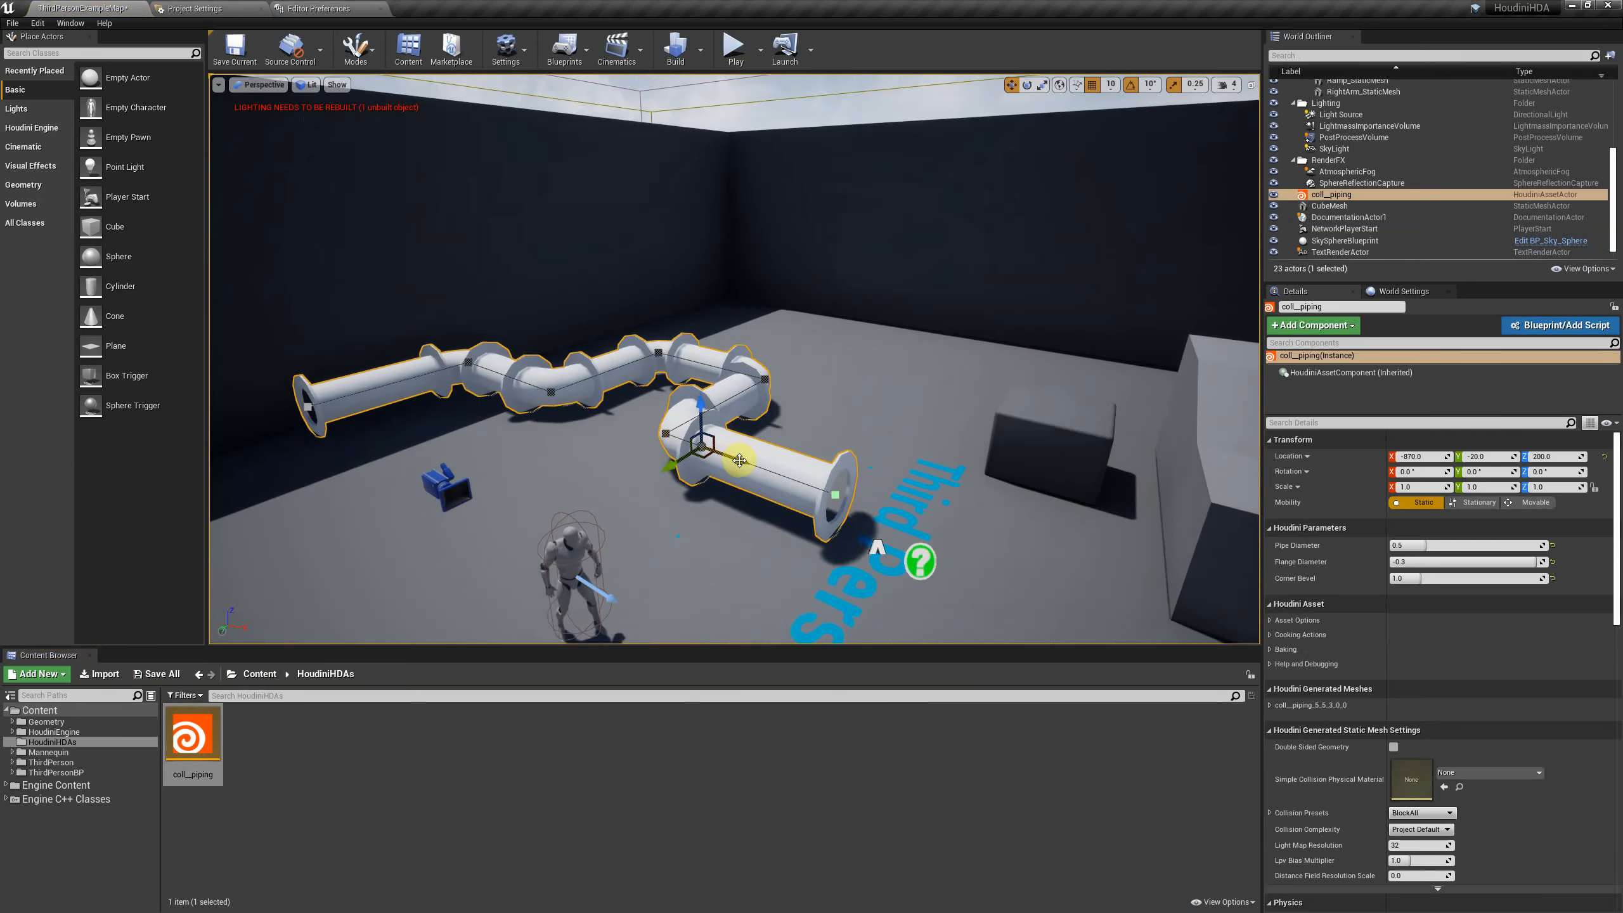
pyautogui.moveTo(739, 459); pyautogui.dragTo(763, 468)
pyautogui.moveTo(764, 470); pyautogui.dragTo(775, 482, button='right')
pyautogui.press('w')
pyautogui.moveTo(901, 492); pyautogui.dragTo(912, 493, button='right')
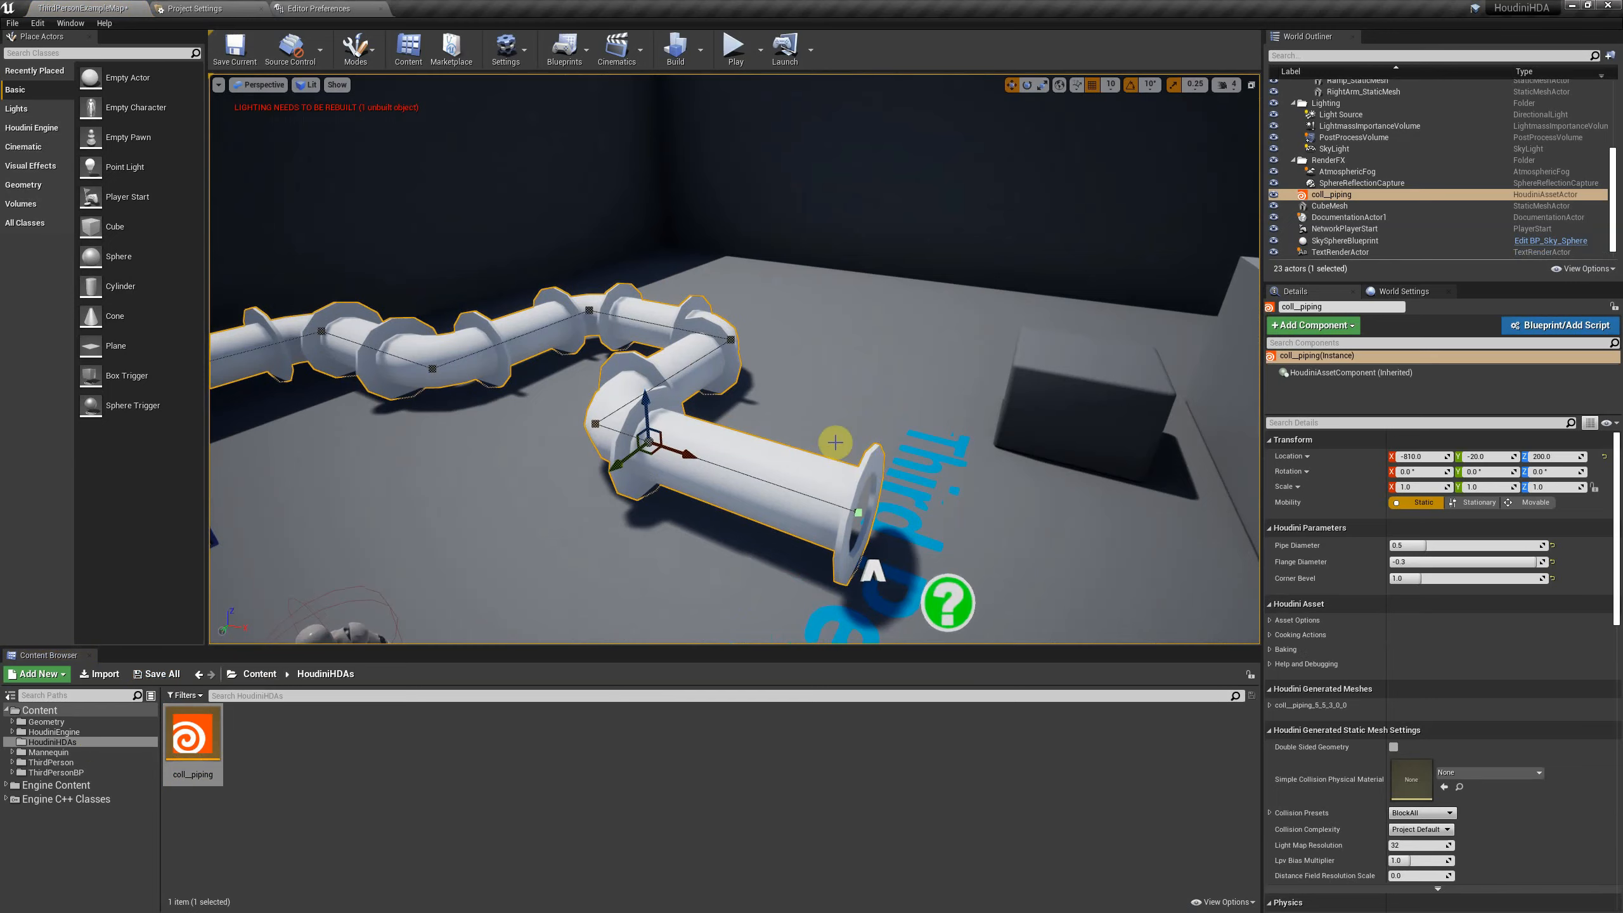
# Extend the pipe vertically from its open end beside the floor text by adding a raised curve point
pyautogui.keyDown('alt'); pyautogui.moveTo(958, 500); pyautogui.dragTo(825, 537); pyautogui.keyUp('alt')
pyautogui.press('a')
pyautogui.moveTo(924, 501)
pyautogui.mouseDown(button='right')
pyautogui.moveTo(984, 487)
pyautogui.moveTo(924, 500)
pyautogui.mouseUp(button='right')
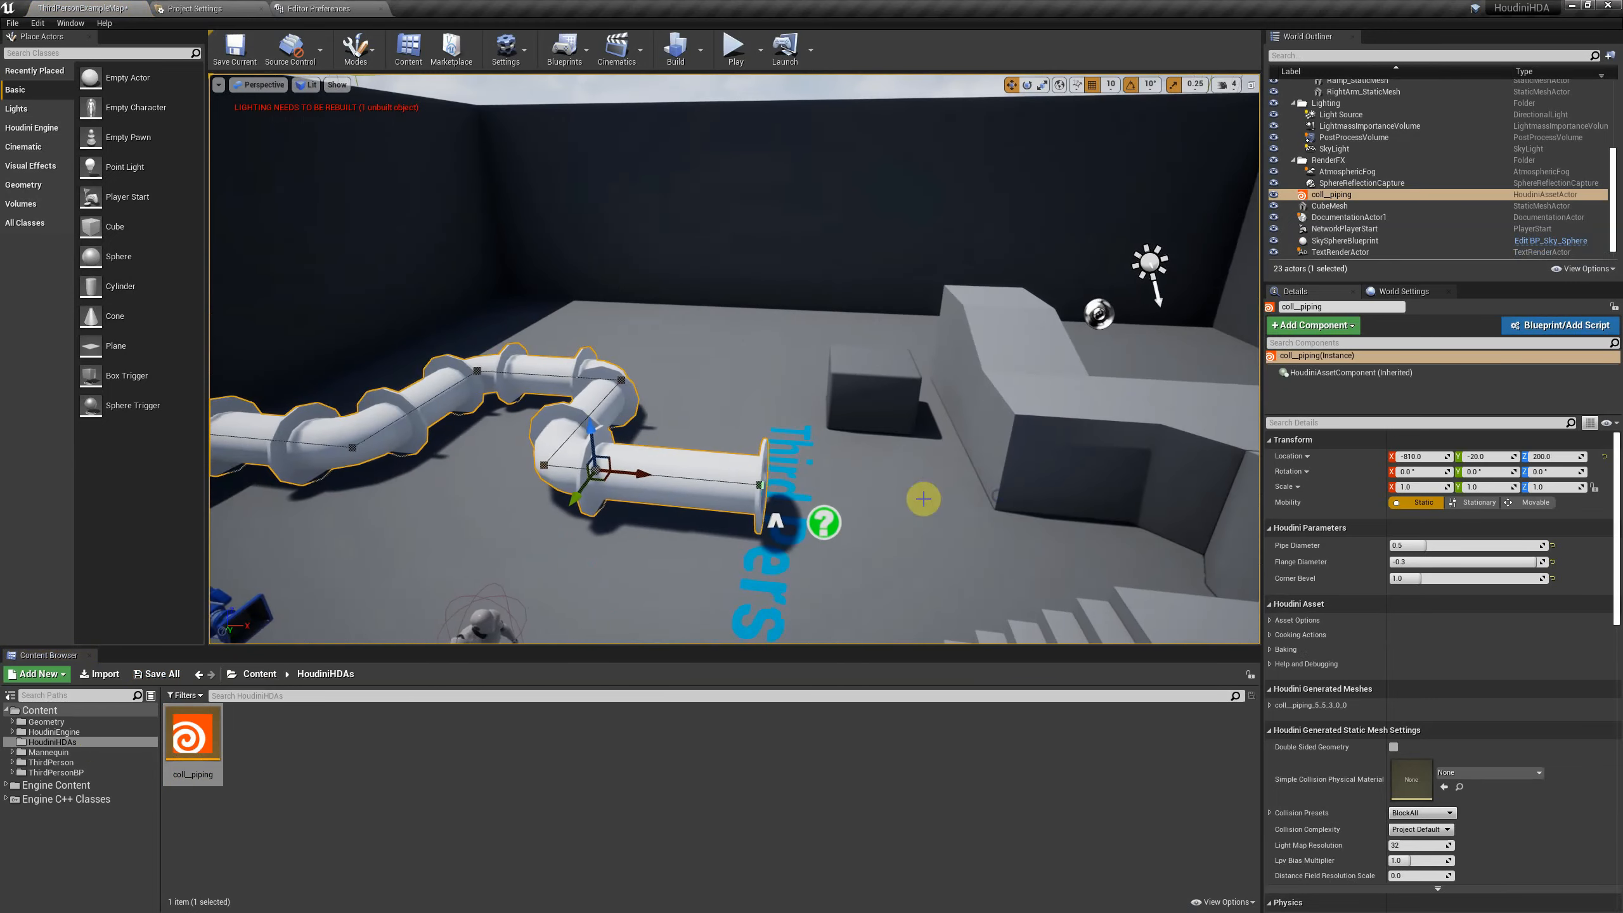
pyautogui.click(761, 484)
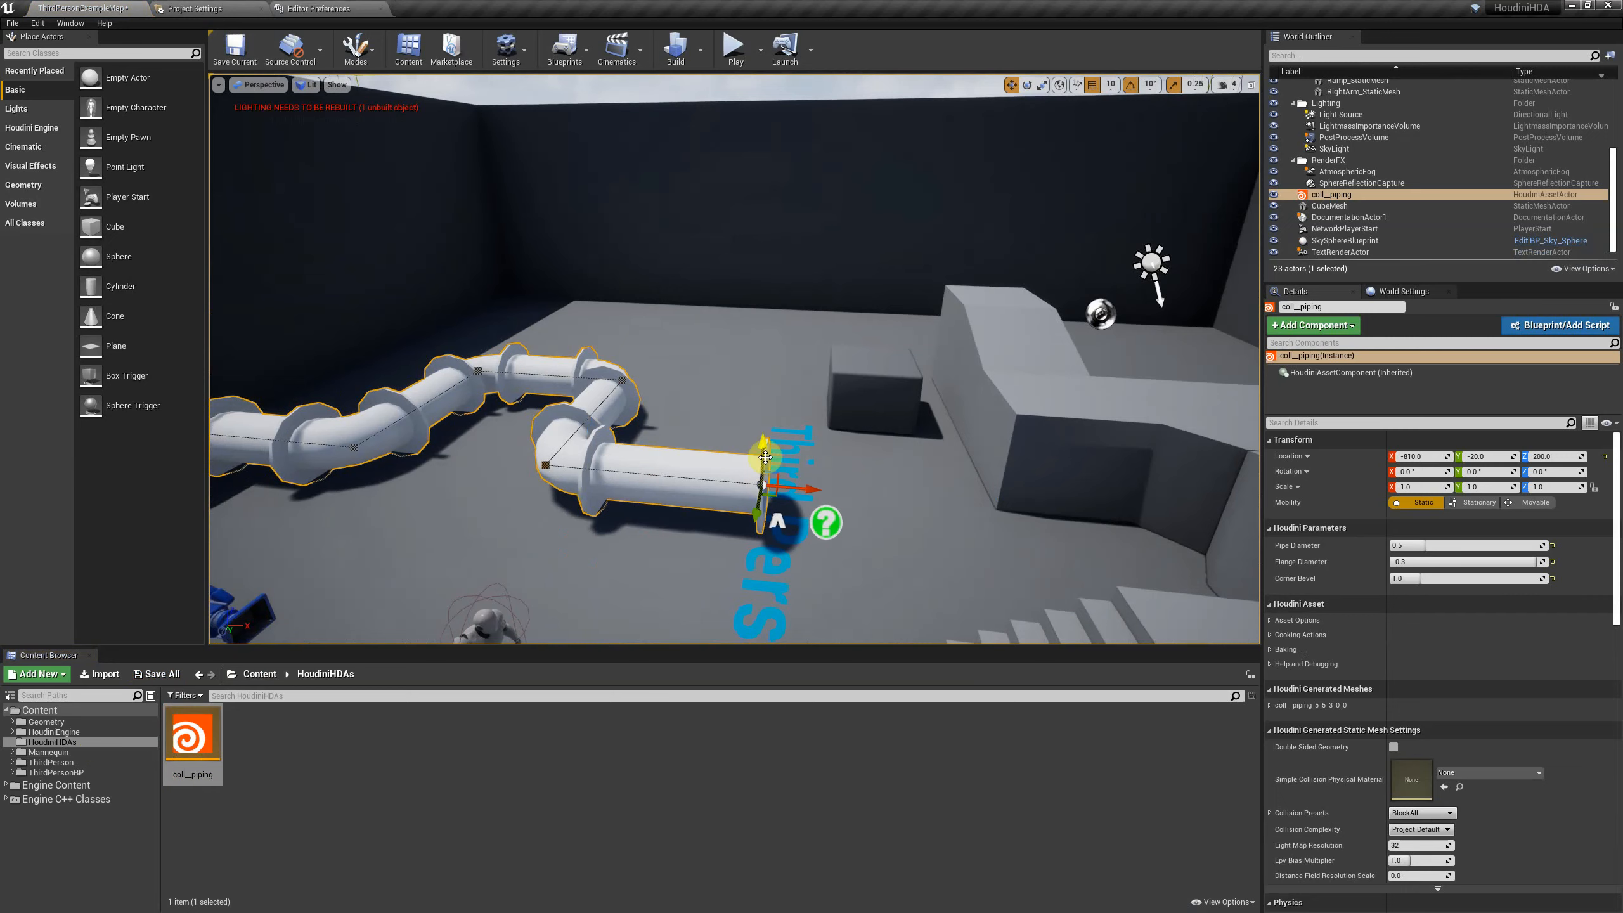
pyautogui.keyDown('alt'); pyautogui.moveTo(768, 399); pyautogui.dragTo(768, 281); pyautogui.keyUp('alt')
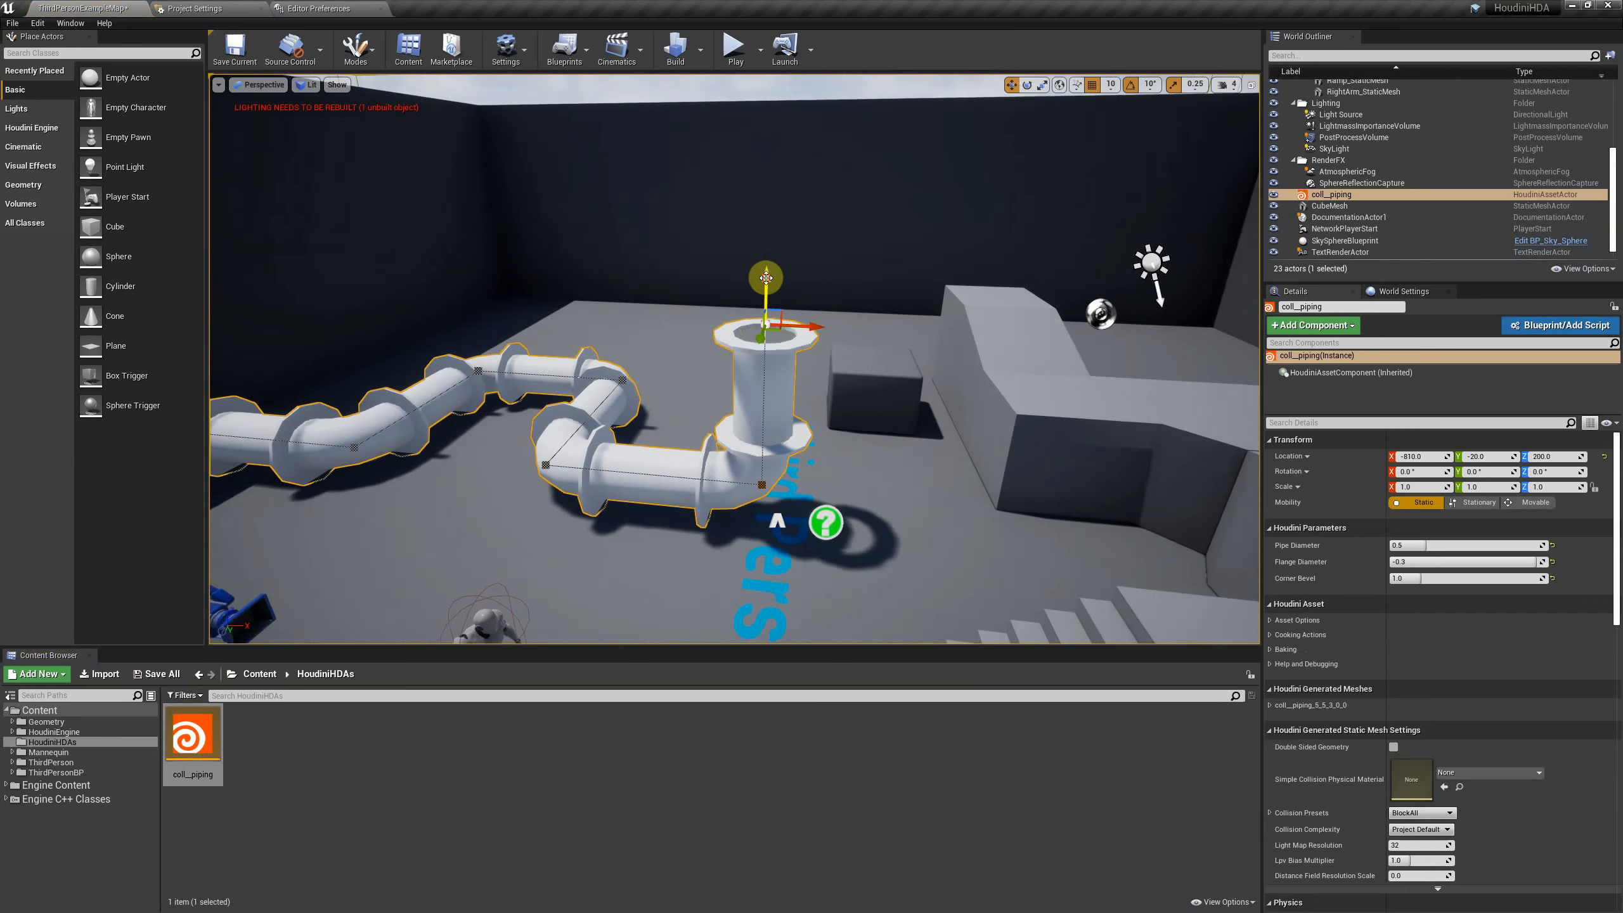
# Add a long horizontal section from the riser's upper end, over the blocks and out to the side wall
pyautogui.press('d')
pyautogui.moveTo(916, 357); pyautogui.dragTo(829, 358, button='right')
pyautogui.press('s')
pyautogui.press('d')
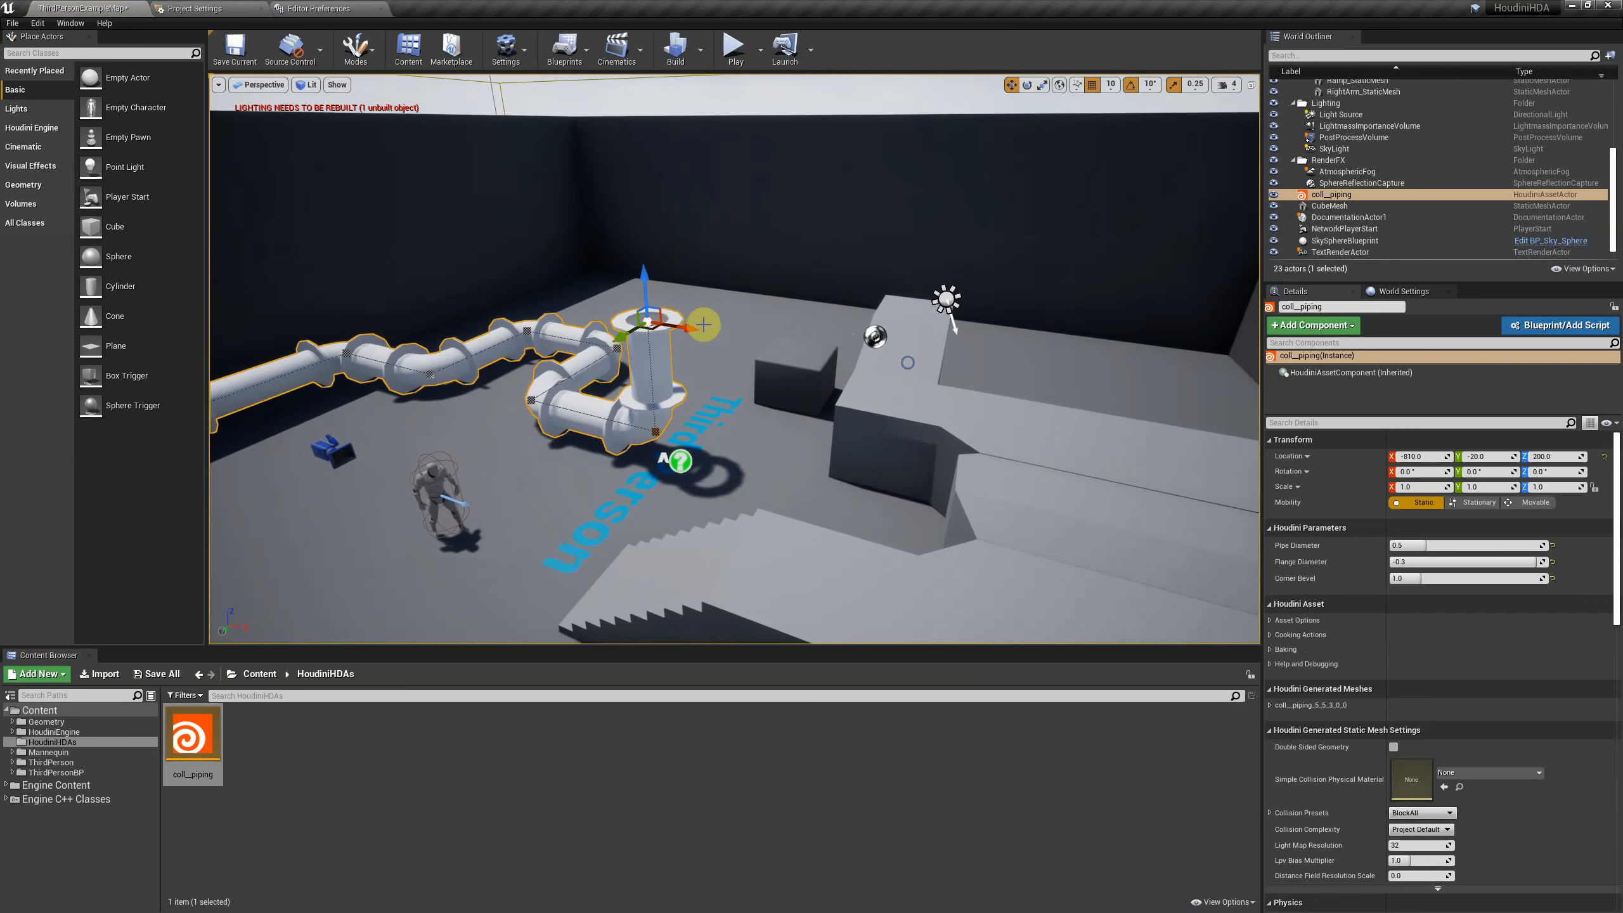
pyautogui.keyDown('alt'); pyautogui.moveTo(735, 332); pyautogui.dragTo(1265, 388); pyautogui.keyUp('alt')
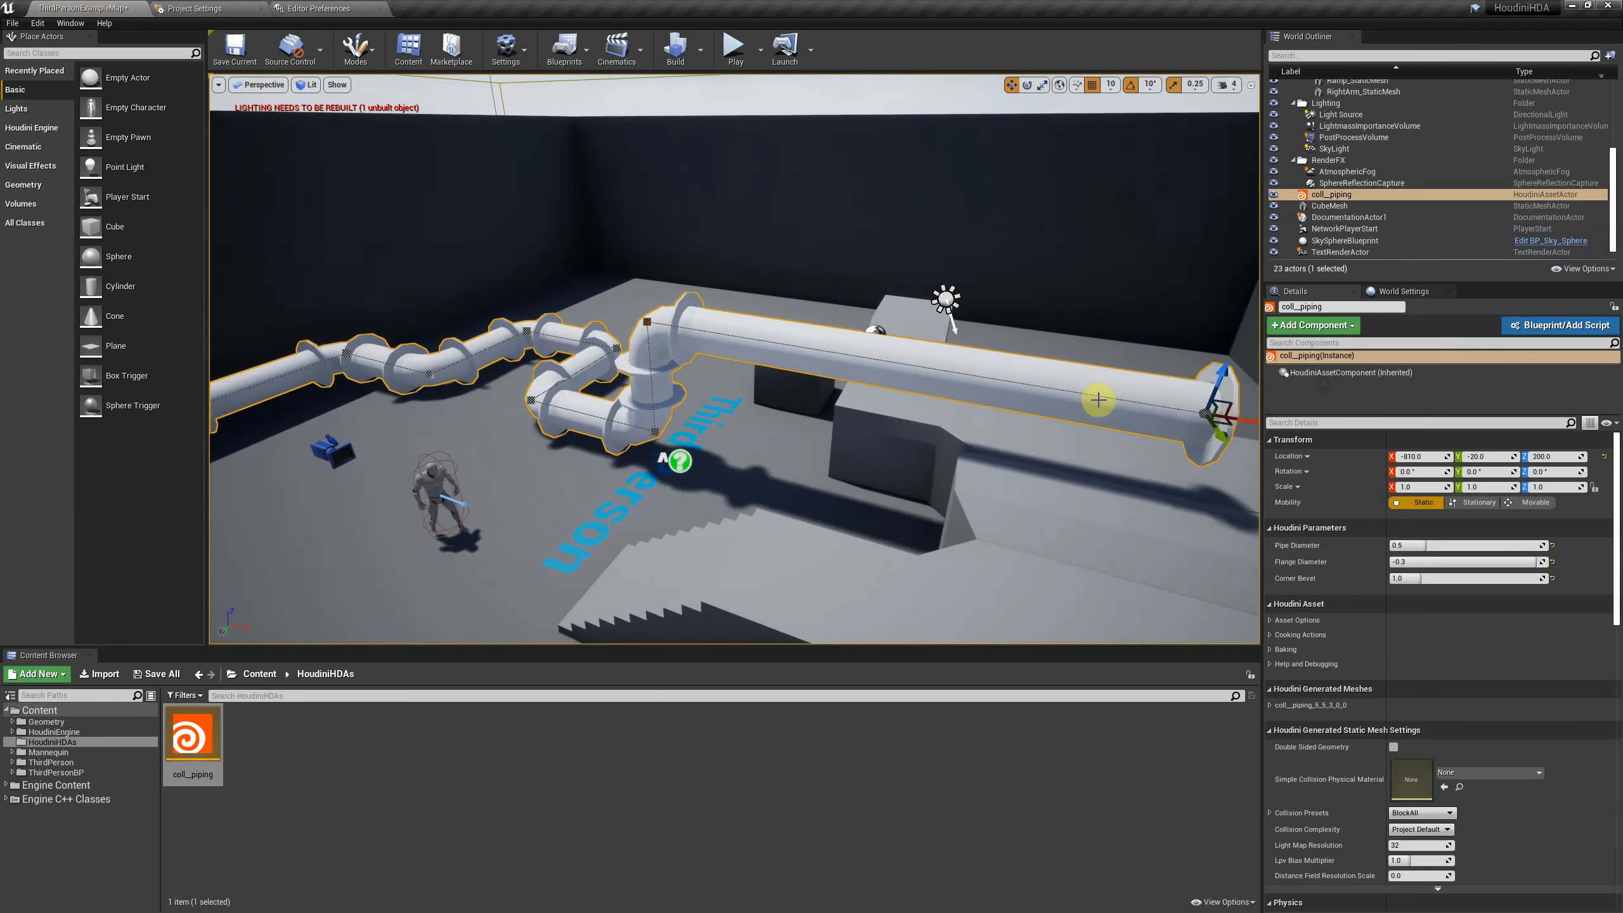
pyautogui.press('s')
pyautogui.moveTo(1098, 402); pyautogui.dragTo(1174, 401, button='right')
pyautogui.press('d')
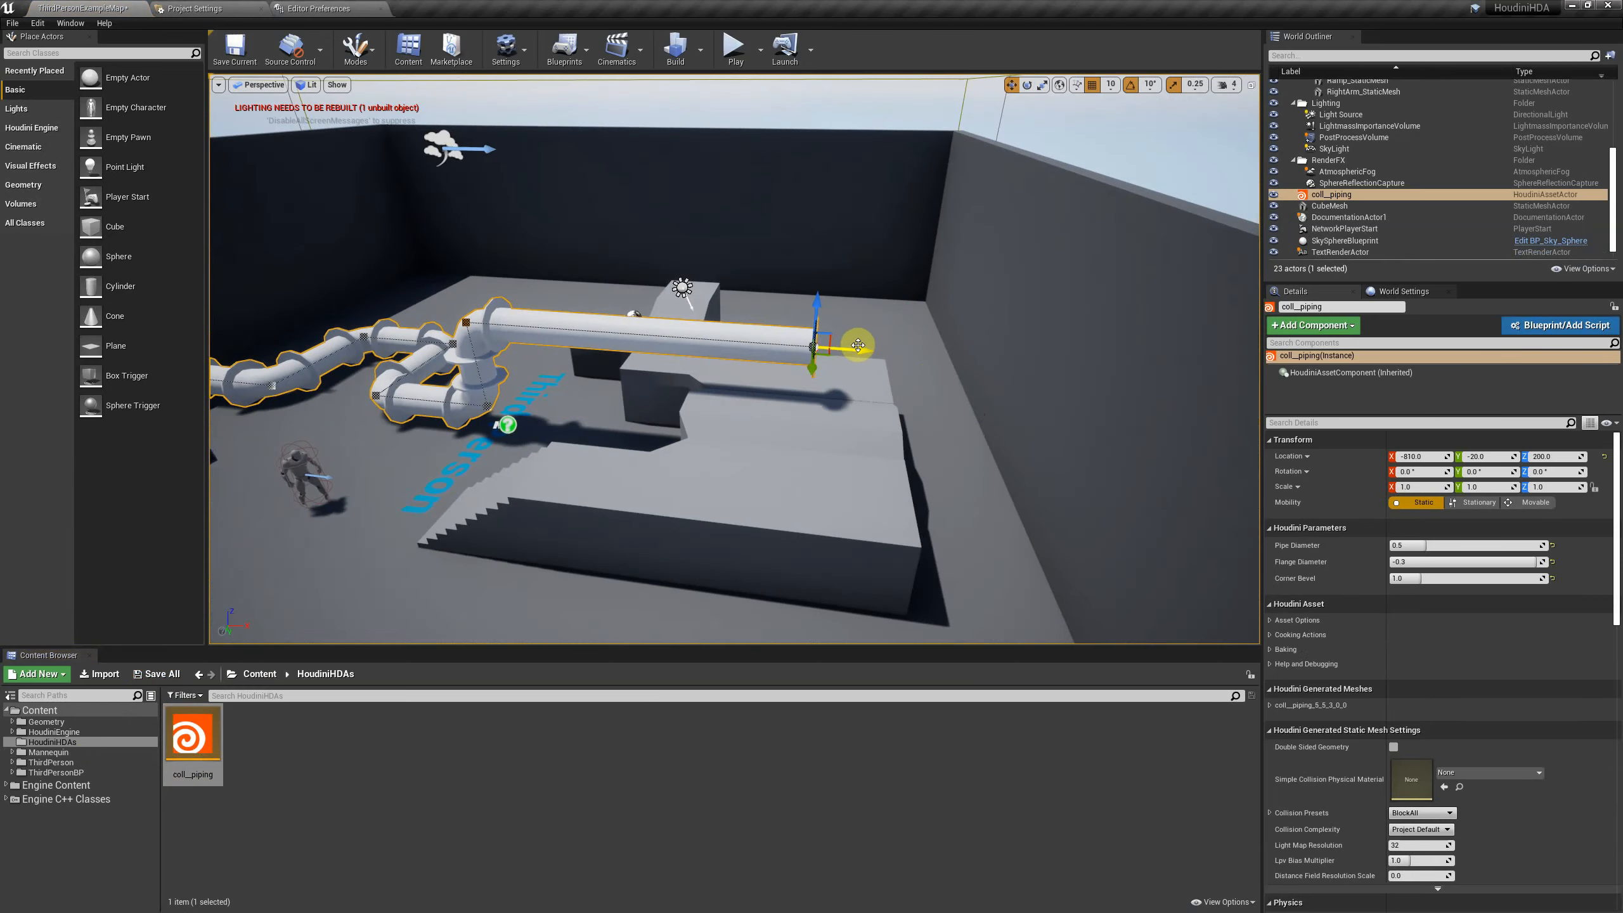
pyautogui.moveTo(862, 348); pyautogui.dragTo(1017, 363)
# Turn the pipe downward at the side wall by adding a lower curve point
pyautogui.press('d')
pyautogui.moveTo(1016, 362); pyautogui.dragTo(1002, 389, button='right')
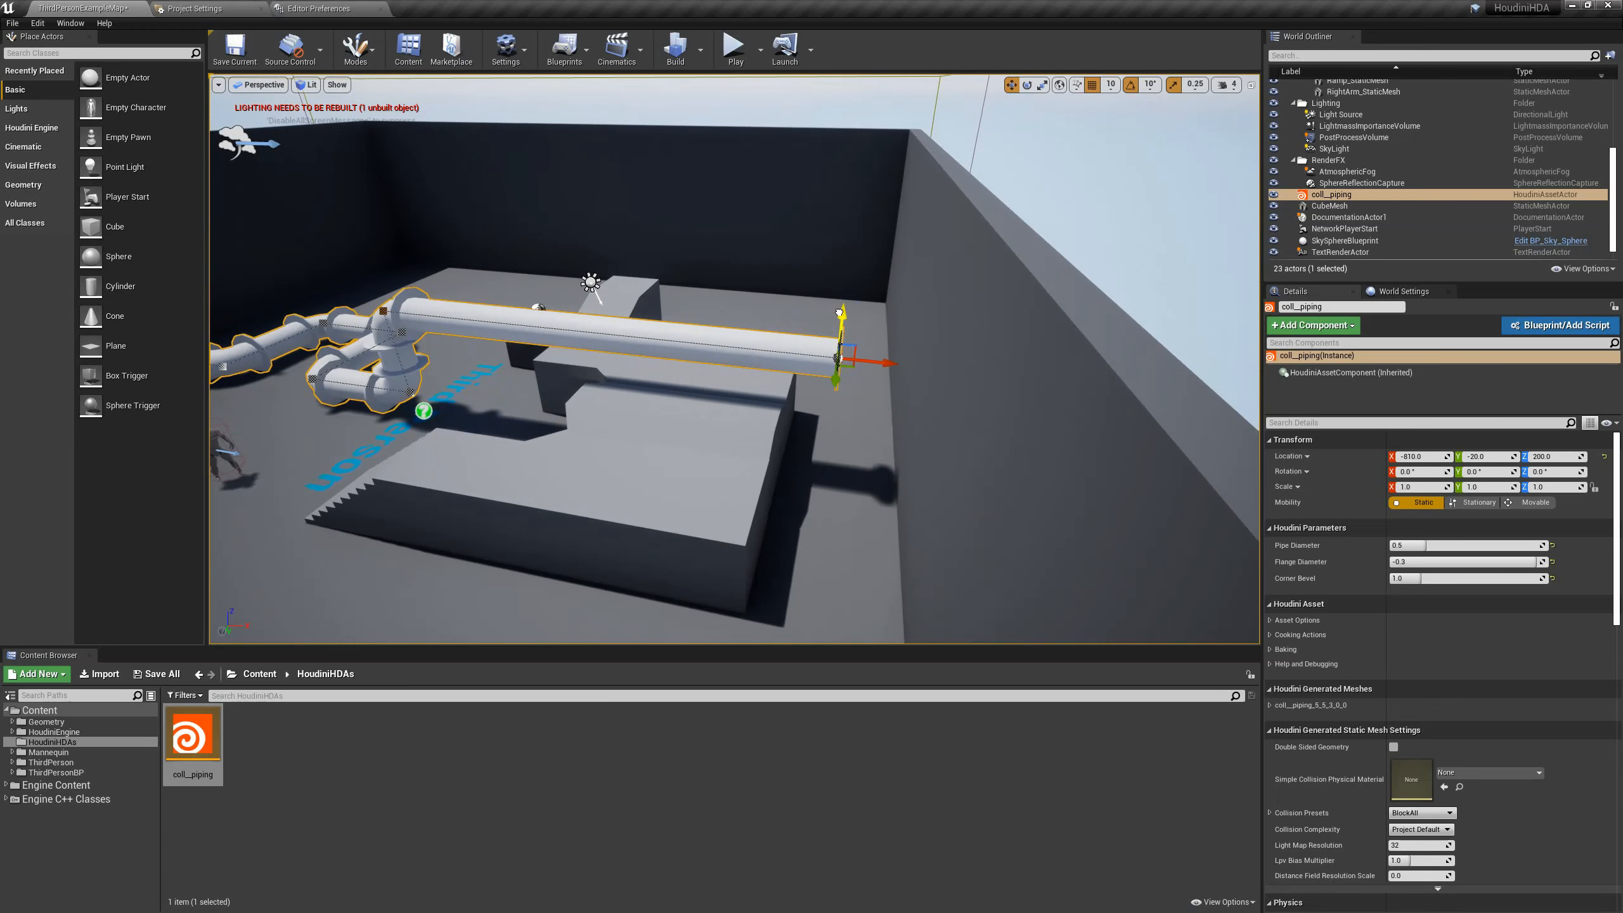
pyautogui.moveTo(851, 393); pyautogui.dragTo(852, 403)
# Run a new pipe section along the side wall, past the end of the stair block
pyautogui.moveTo(855, 421); pyautogui.dragTo(1017, 434, button='right')
pyautogui.press('a')
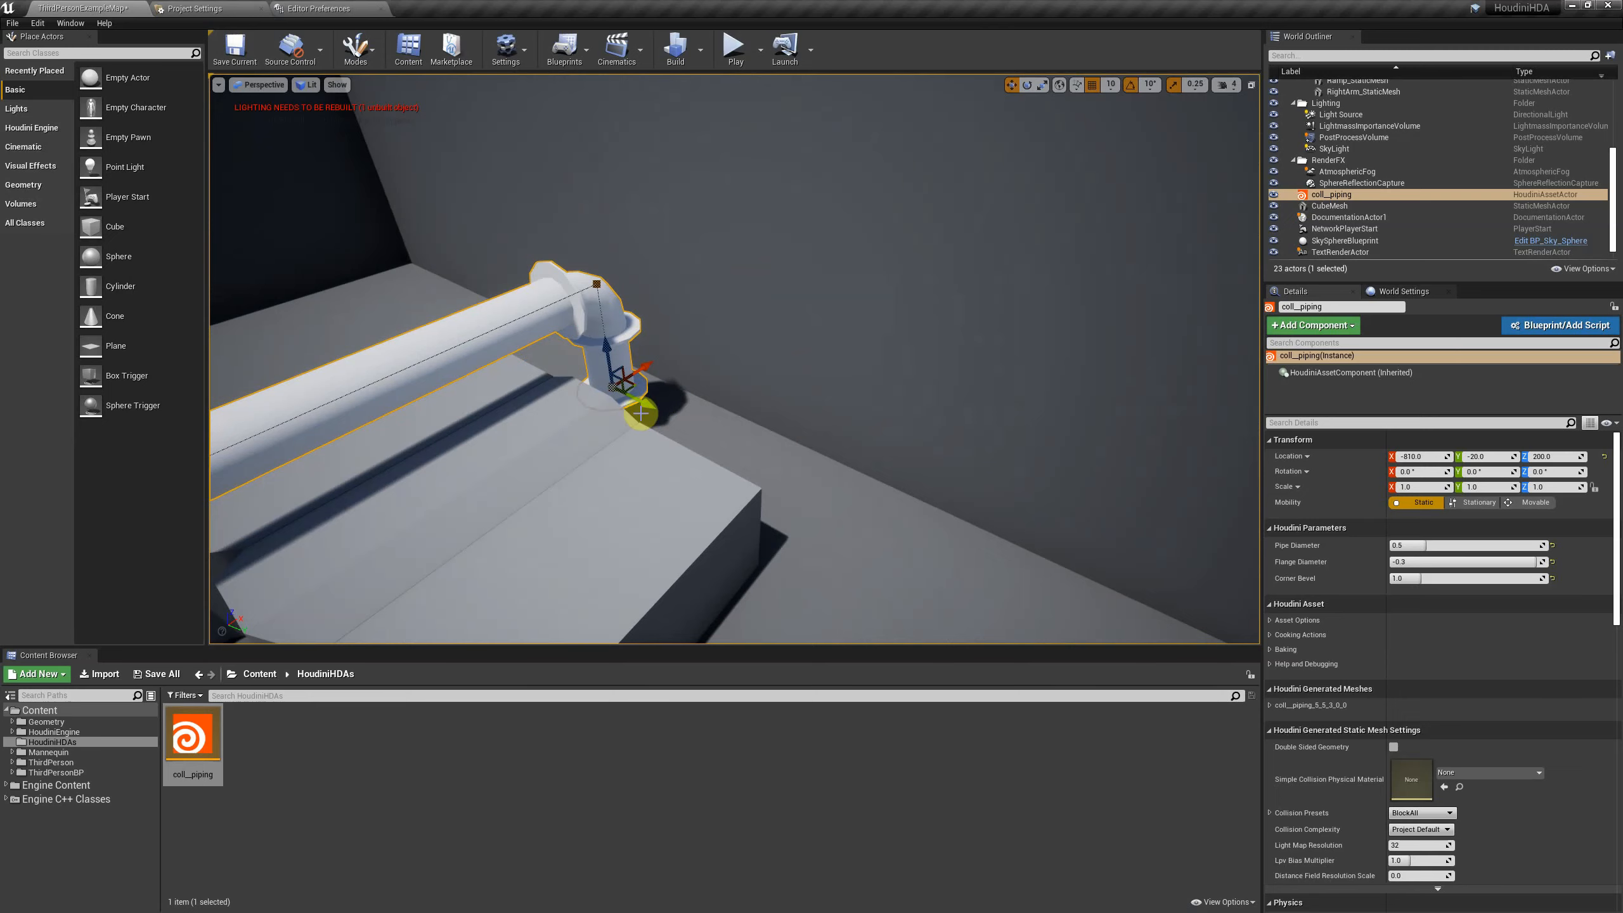
pyautogui.keyDown('alt'); pyautogui.moveTo(752, 444); pyautogui.dragTo(902, 520); pyautogui.keyUp('alt')
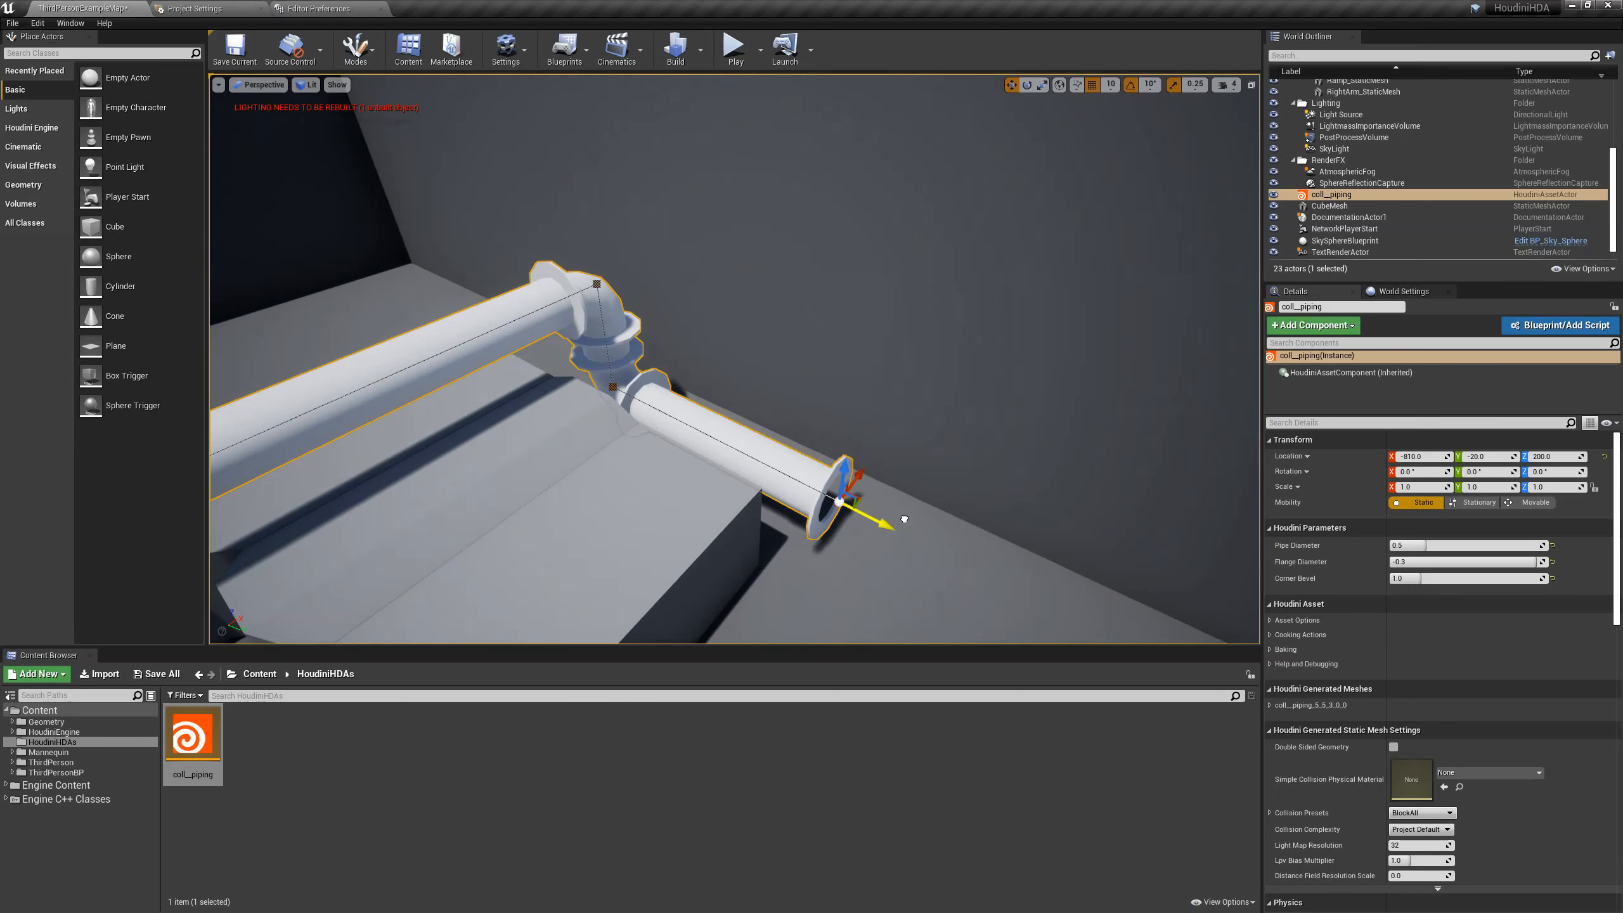
pyautogui.press('d')
pyautogui.moveTo(946, 513); pyautogui.dragTo(802, 550, button='right')
pyautogui.press('w')
pyautogui.press('s')
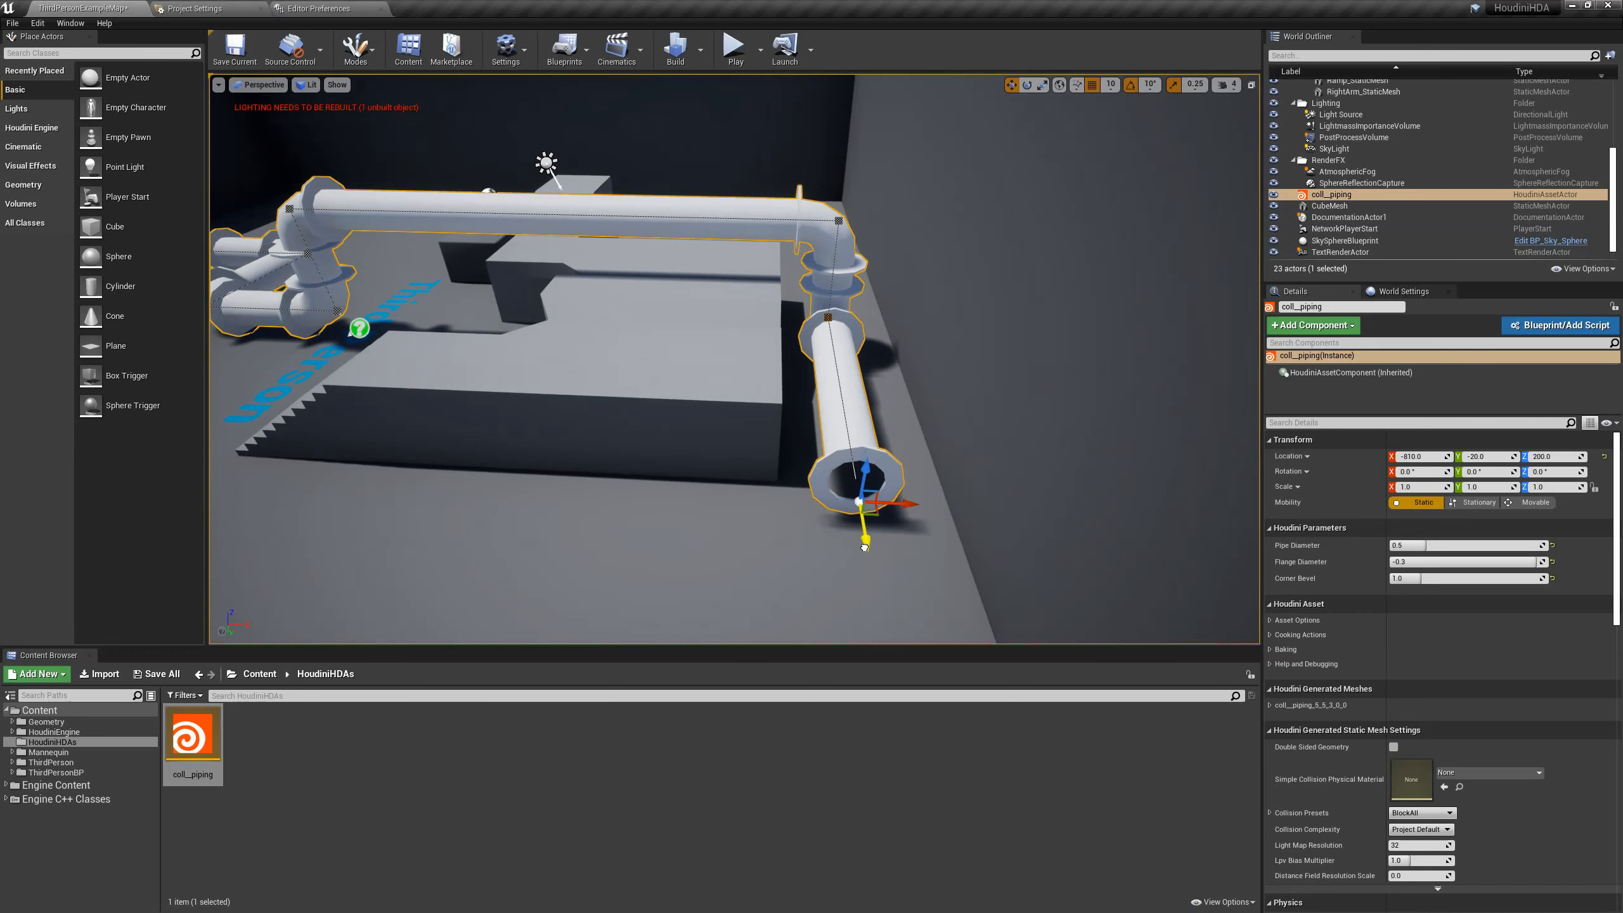
pyautogui.moveTo(864, 546); pyautogui.dragTo(917, 522)
# Add a long pipe section back alongside the stair block, stretching its end point past the foot of the stairs
pyautogui.keyDown('alt'); pyautogui.moveTo(797, 504); pyautogui.dragTo(519, 491); pyautogui.keyUp('alt')
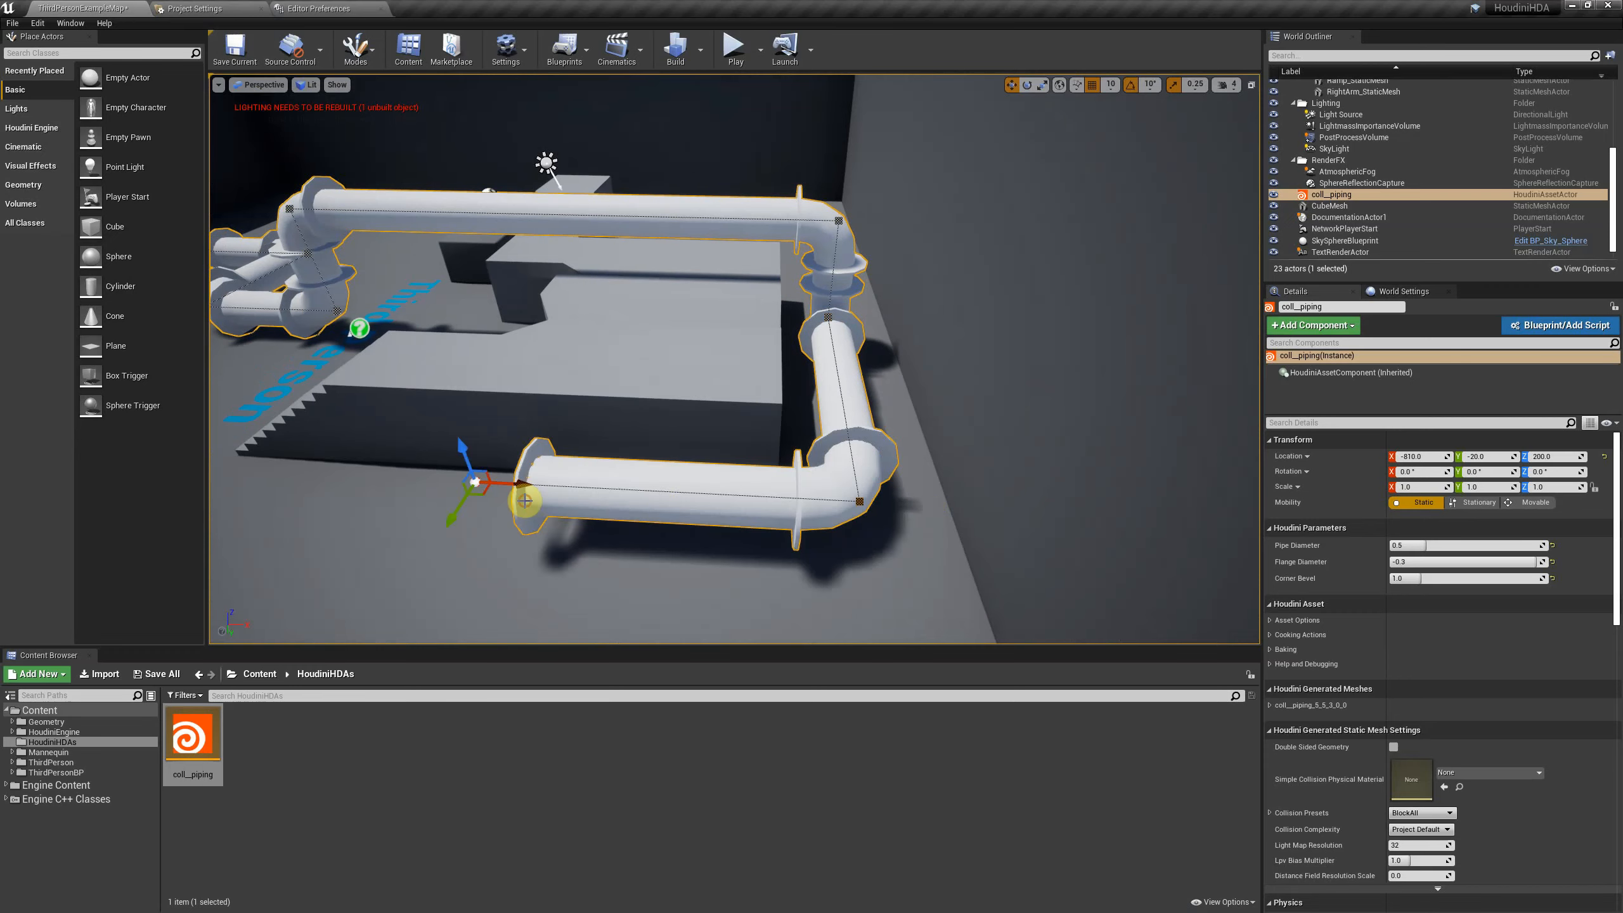
pyautogui.press('s')
pyautogui.moveTo(518, 491)
pyautogui.mouseDown(button='right')
pyautogui.moveTo(492, 496)
pyautogui.moveTo(566, 487)
pyautogui.moveTo(501, 495)
pyautogui.mouseUp(button='right')
pyautogui.press('a')
pyautogui.press('w')
pyautogui.press('d')
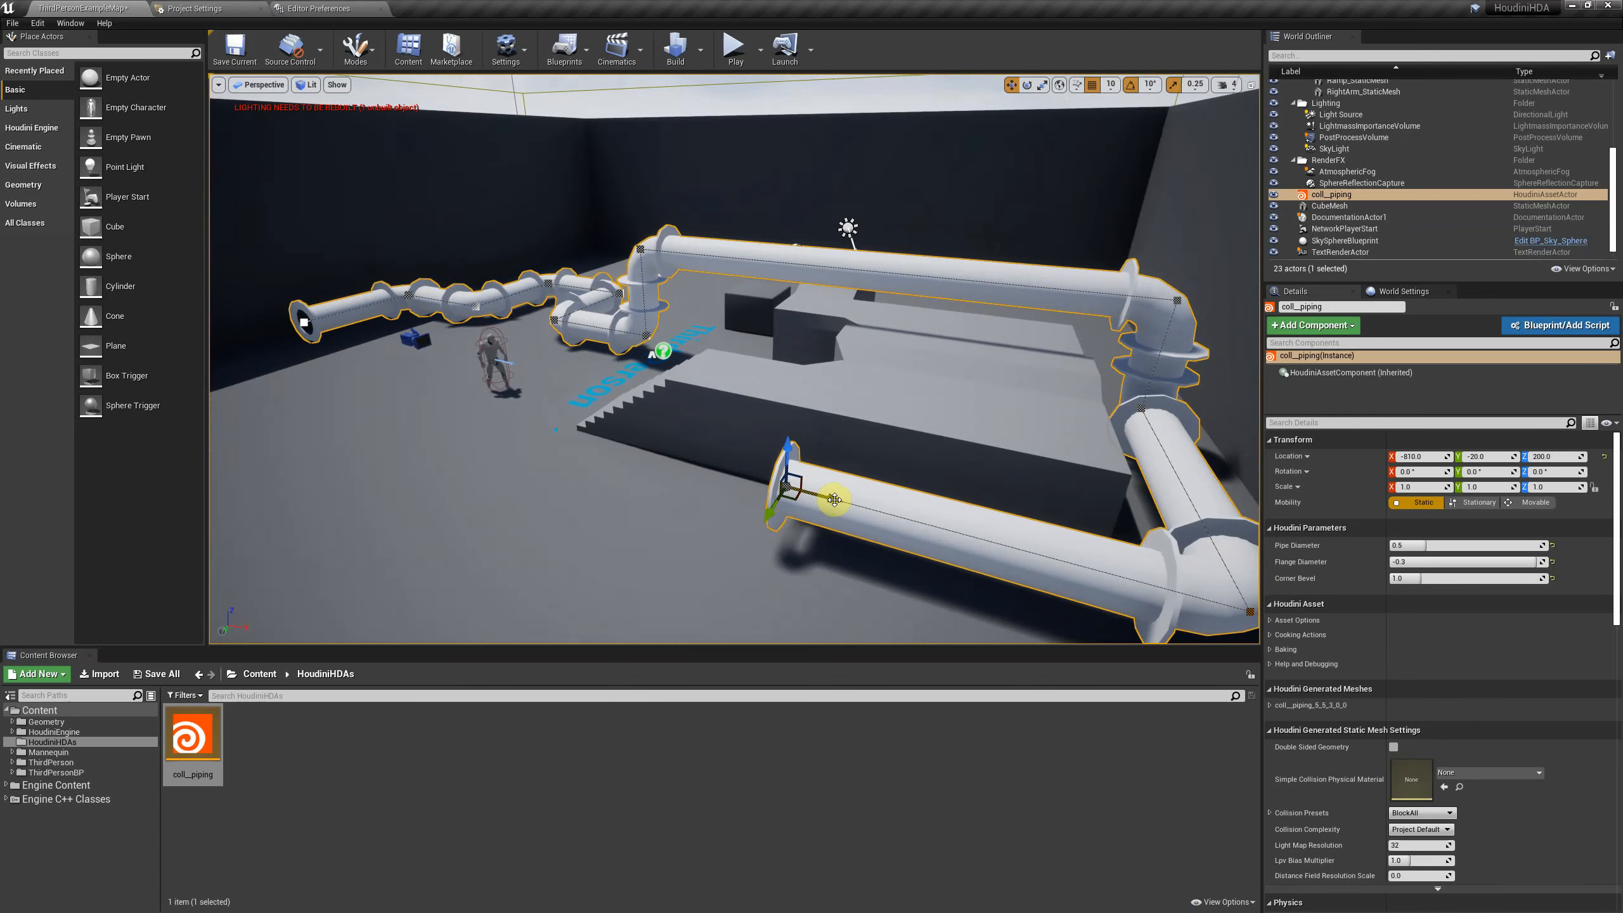
pyautogui.moveTo(726, 486); pyautogui.dragTo(584, 481)
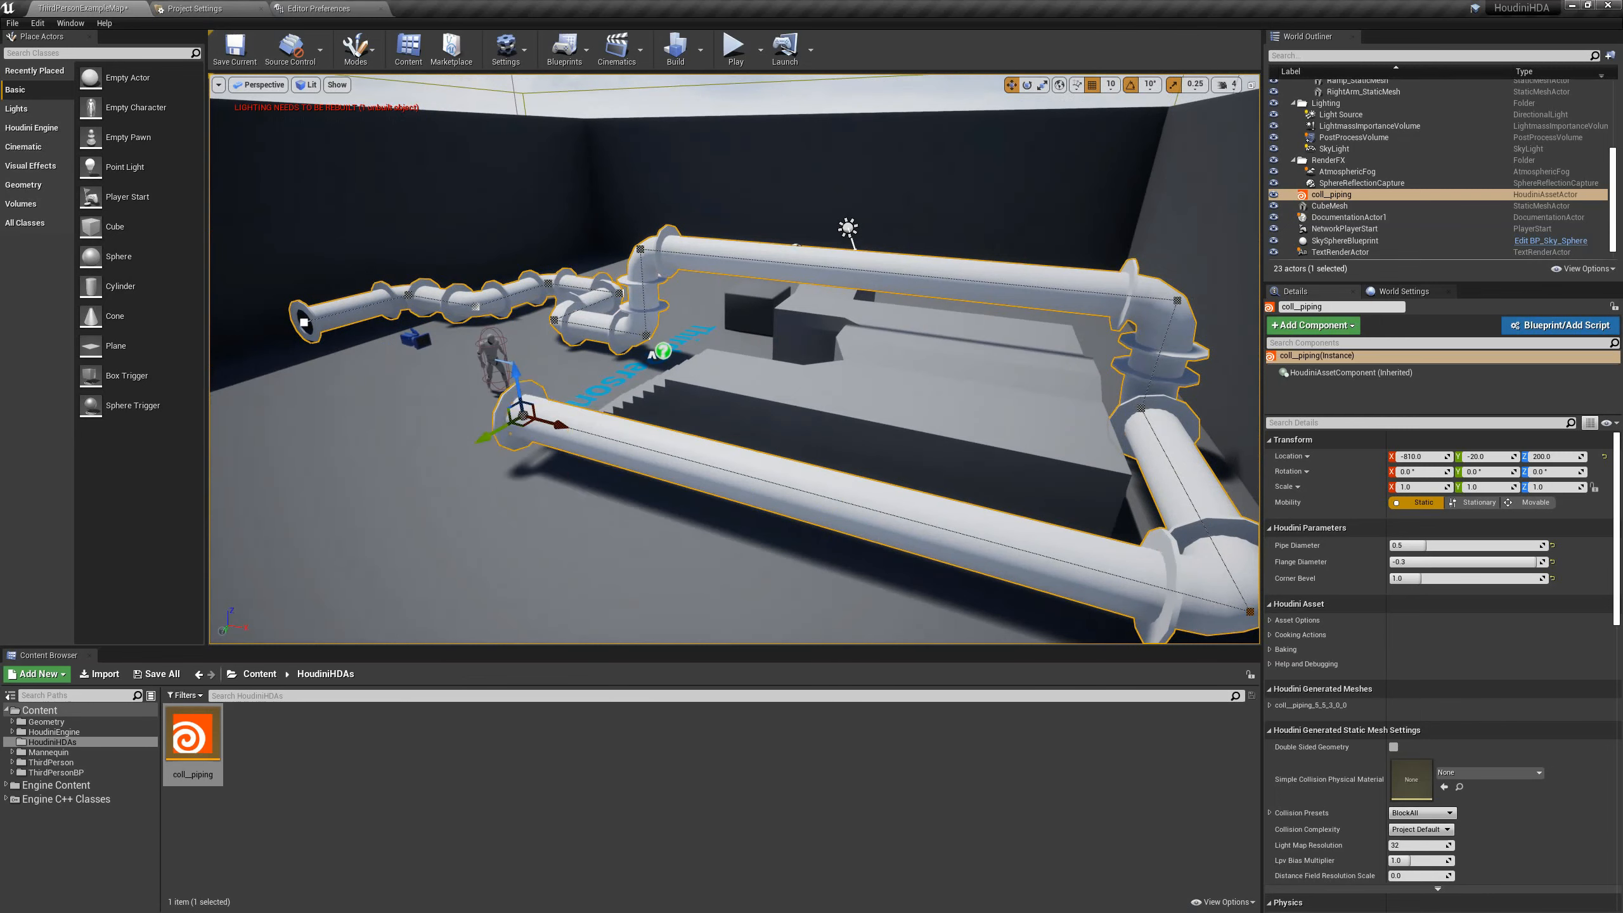
# Turn the pipe in front of the stairs with a new section heading toward the vertical riser
pyautogui.moveTo(613, 479); pyautogui.dragTo(730, 478, button='right')
pyautogui.press('a')
pyautogui.press('a')
pyautogui.press('s')
pyautogui.keyDown('alt'); pyautogui.moveTo(729, 477); pyautogui.dragTo(550, 395); pyautogui.keyUp('alt')
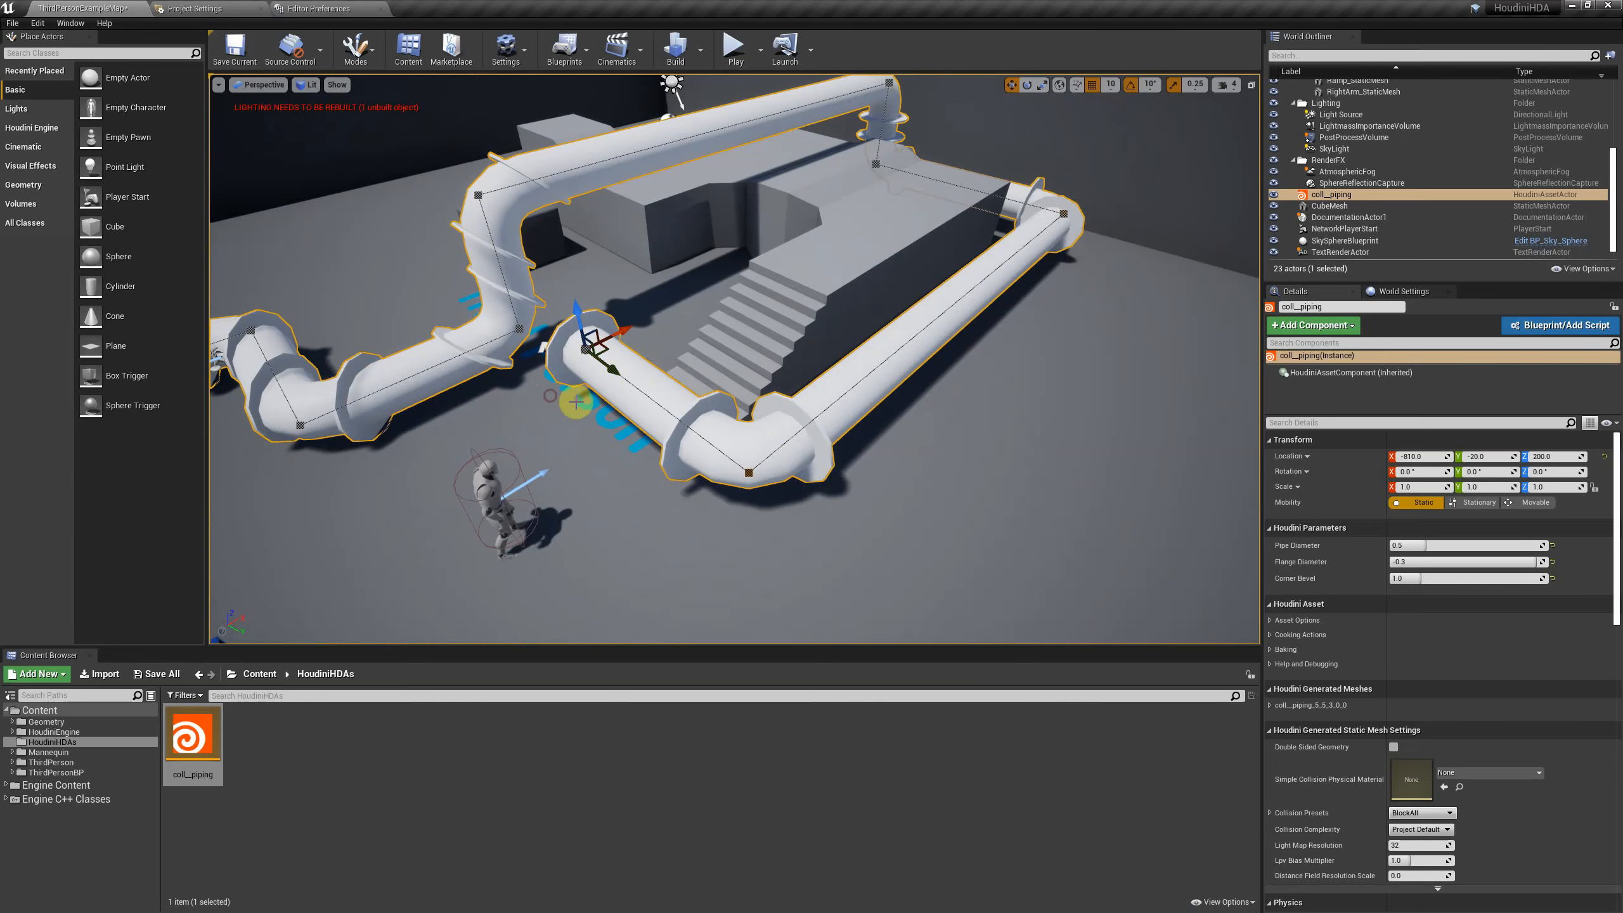
# Add a short offset section beside the riser, and run the pipe beneath the elevated section and past the loose cube
pyautogui.keyDown('alt'); pyautogui.moveTo(734, 390); pyautogui.dragTo(566, 376); pyautogui.keyUp('alt')
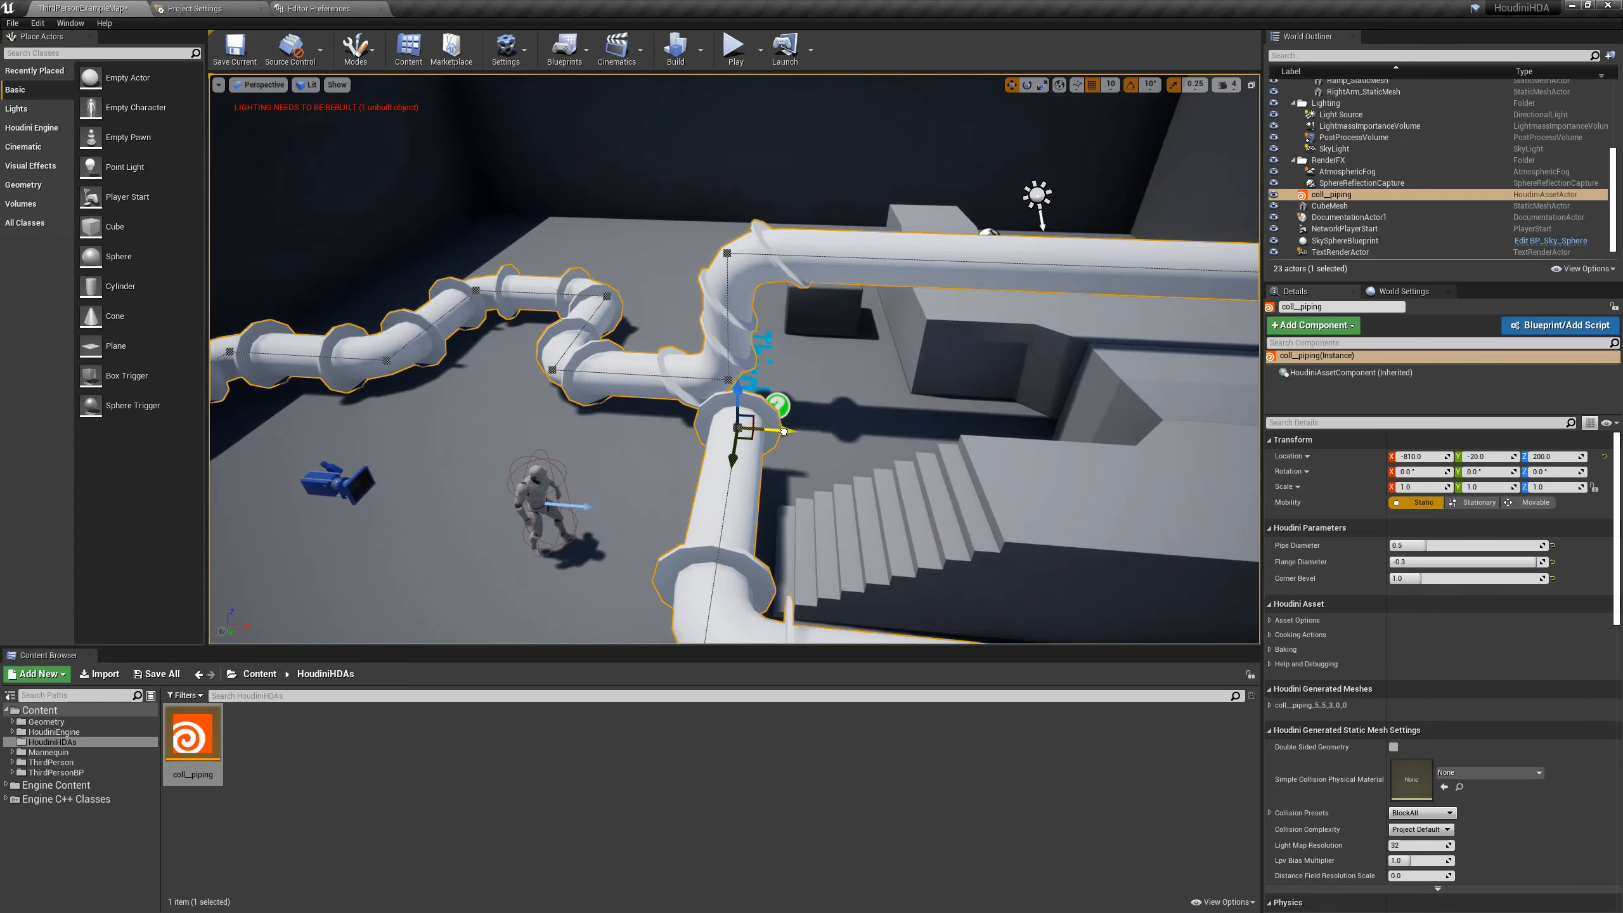
pyautogui.keyDown('alt'); pyautogui.moveTo(958, 441); pyautogui.dragTo(677, 443); pyautogui.keyUp('alt')
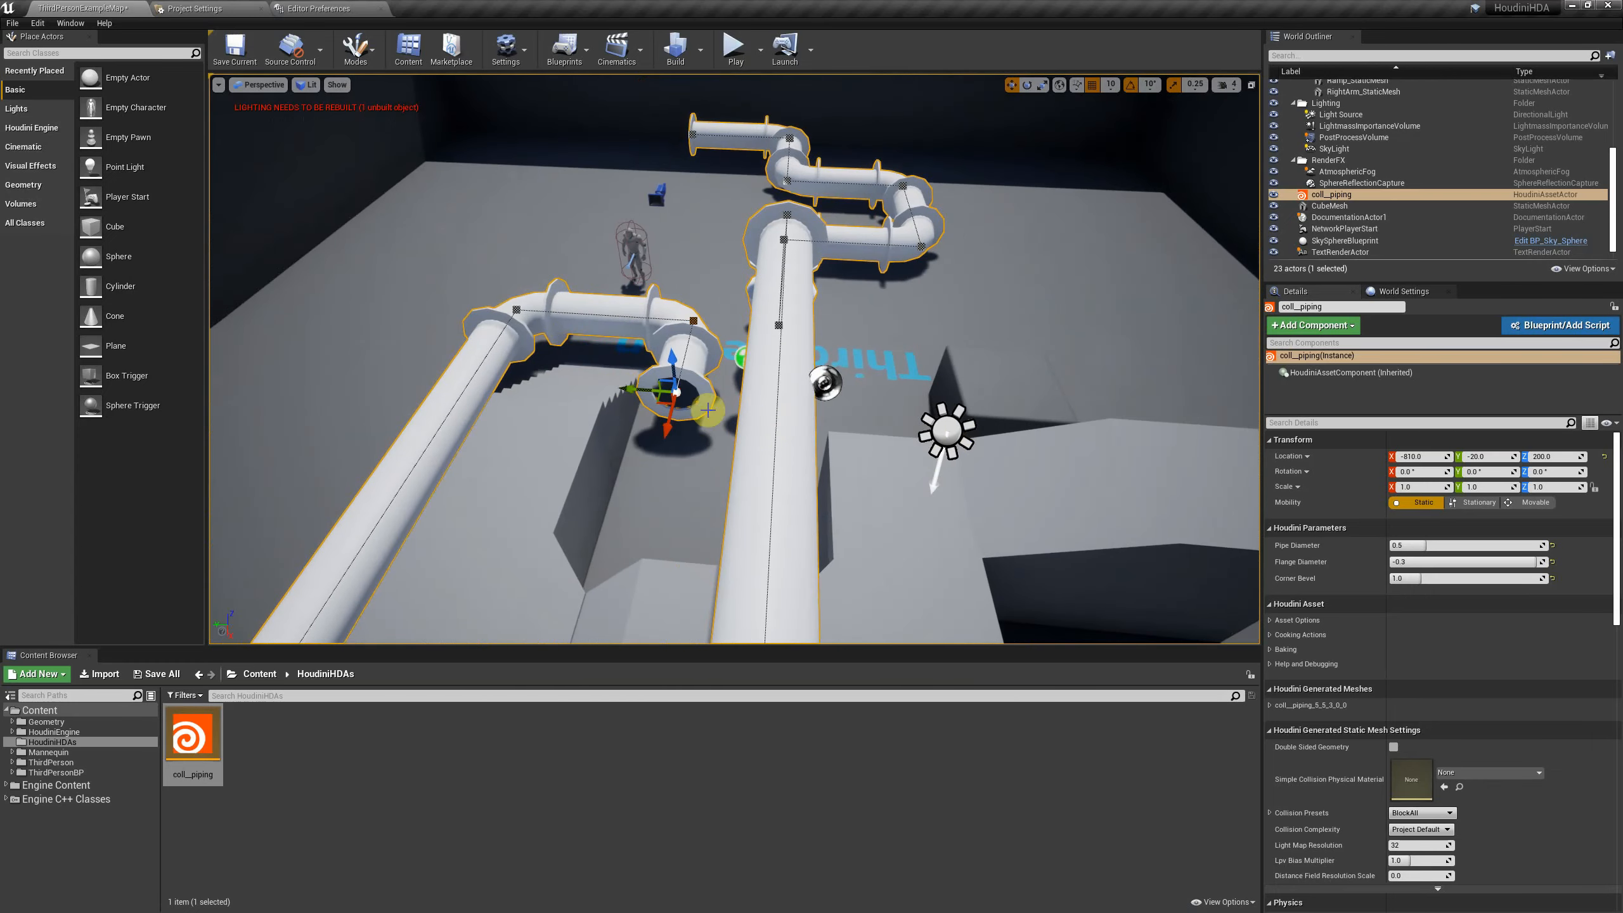
pyautogui.moveTo(626, 387); pyautogui.dragTo(607, 359)
pyautogui.press('a')
pyautogui.moveTo(816, 381); pyautogui.dragTo(885, 399, button='right')
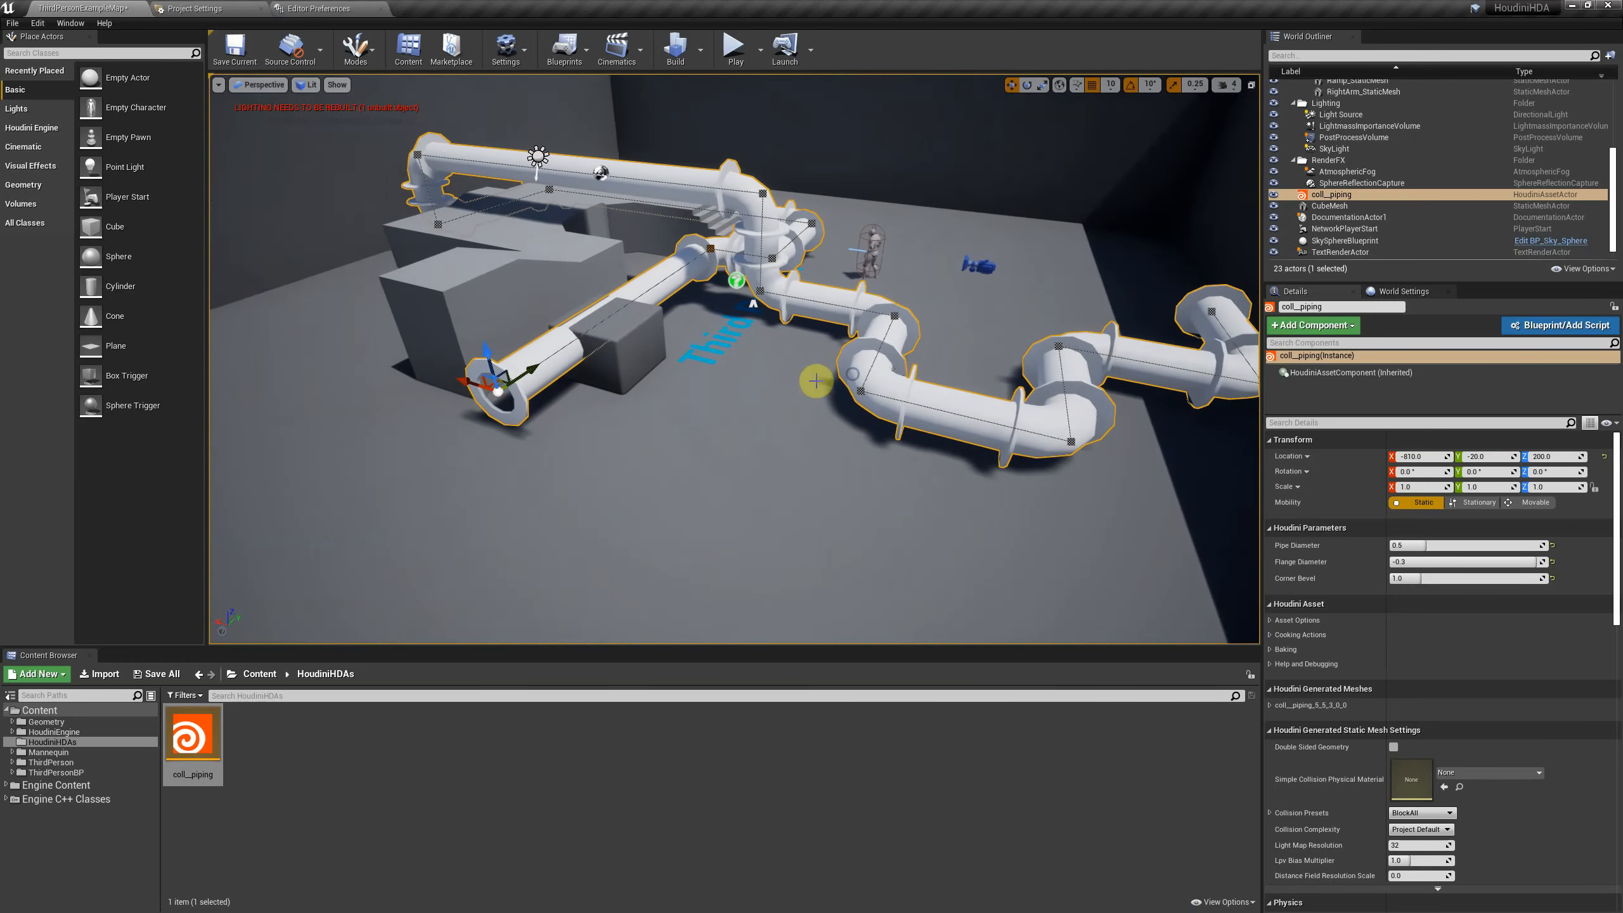
# Run a long floor-level section away from the cube, parallel to the wall, and add a short section toward that wall
pyautogui.keyDown('alt'); pyautogui.moveTo(786, 448); pyautogui.dragTo(1051, 489); pyautogui.keyUp('alt')
pyautogui.moveTo(1011, 460); pyautogui.dragTo(706, 507, button='right')
pyautogui.press('d')
pyautogui.press('s')
pyautogui.press('d')
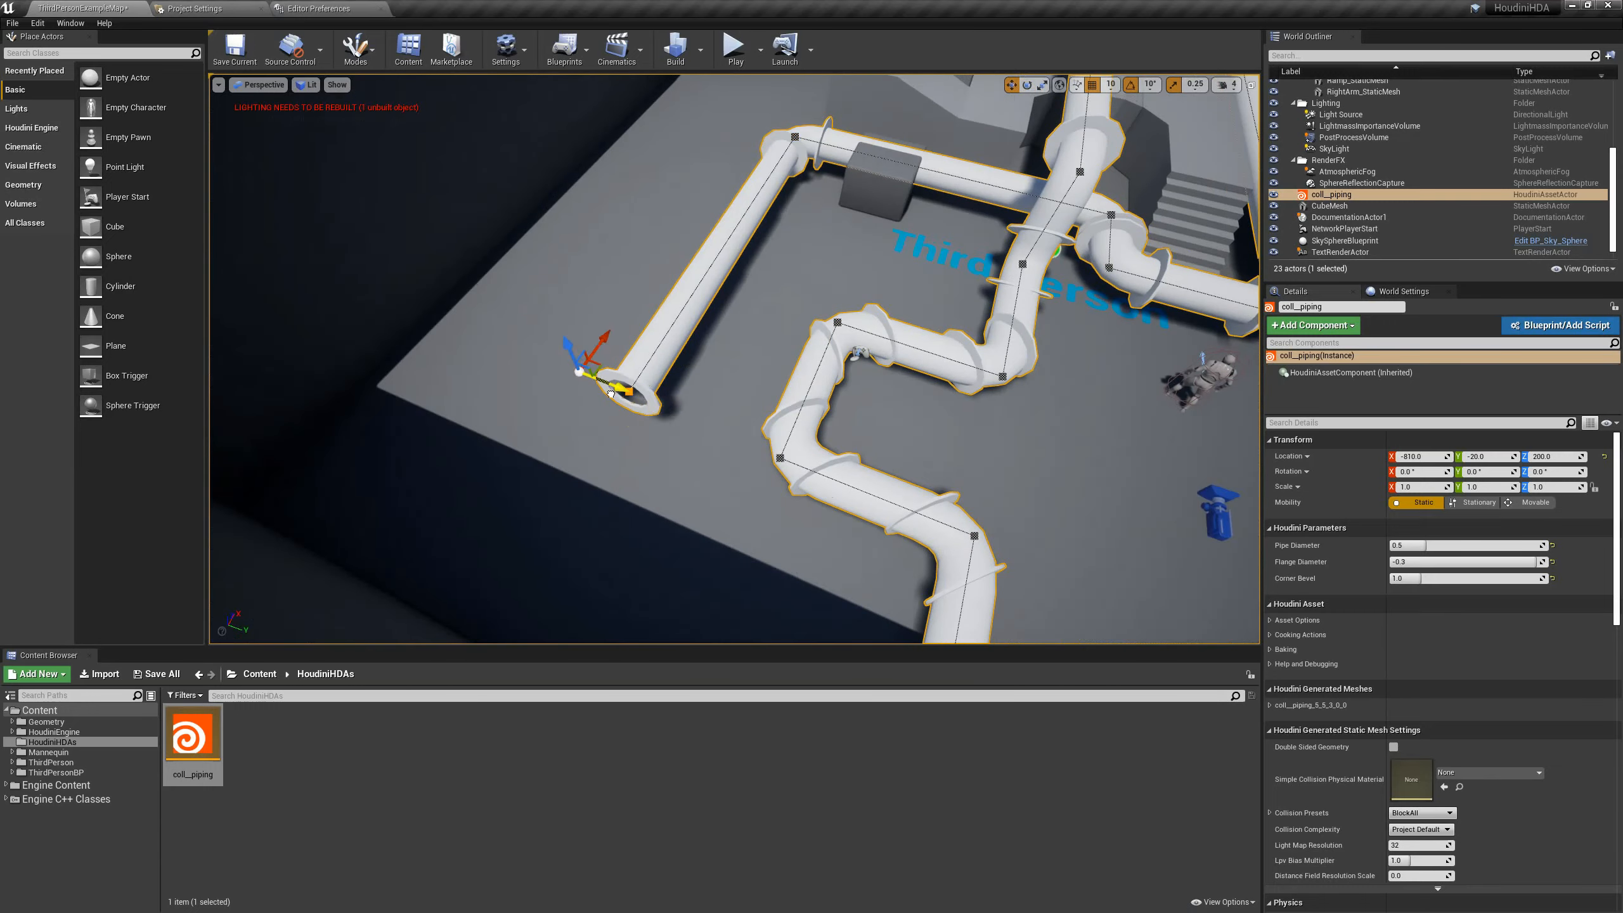
pyautogui.keyDown('alt'); pyautogui.moveTo(611, 393); pyautogui.dragTo(524, 378); pyautogui.keyUp('alt')
# Add a short turn at the pipe's end and run a long section back toward the original zigzag pipes
pyautogui.press('s')
pyautogui.moveTo(578, 399); pyautogui.dragTo(470, 410, button='right')
pyautogui.press('d')
pyautogui.press('s')
pyautogui.press('d')
pyautogui.press('w')
pyautogui.press('s')
pyautogui.press('w')
pyautogui.press('d')
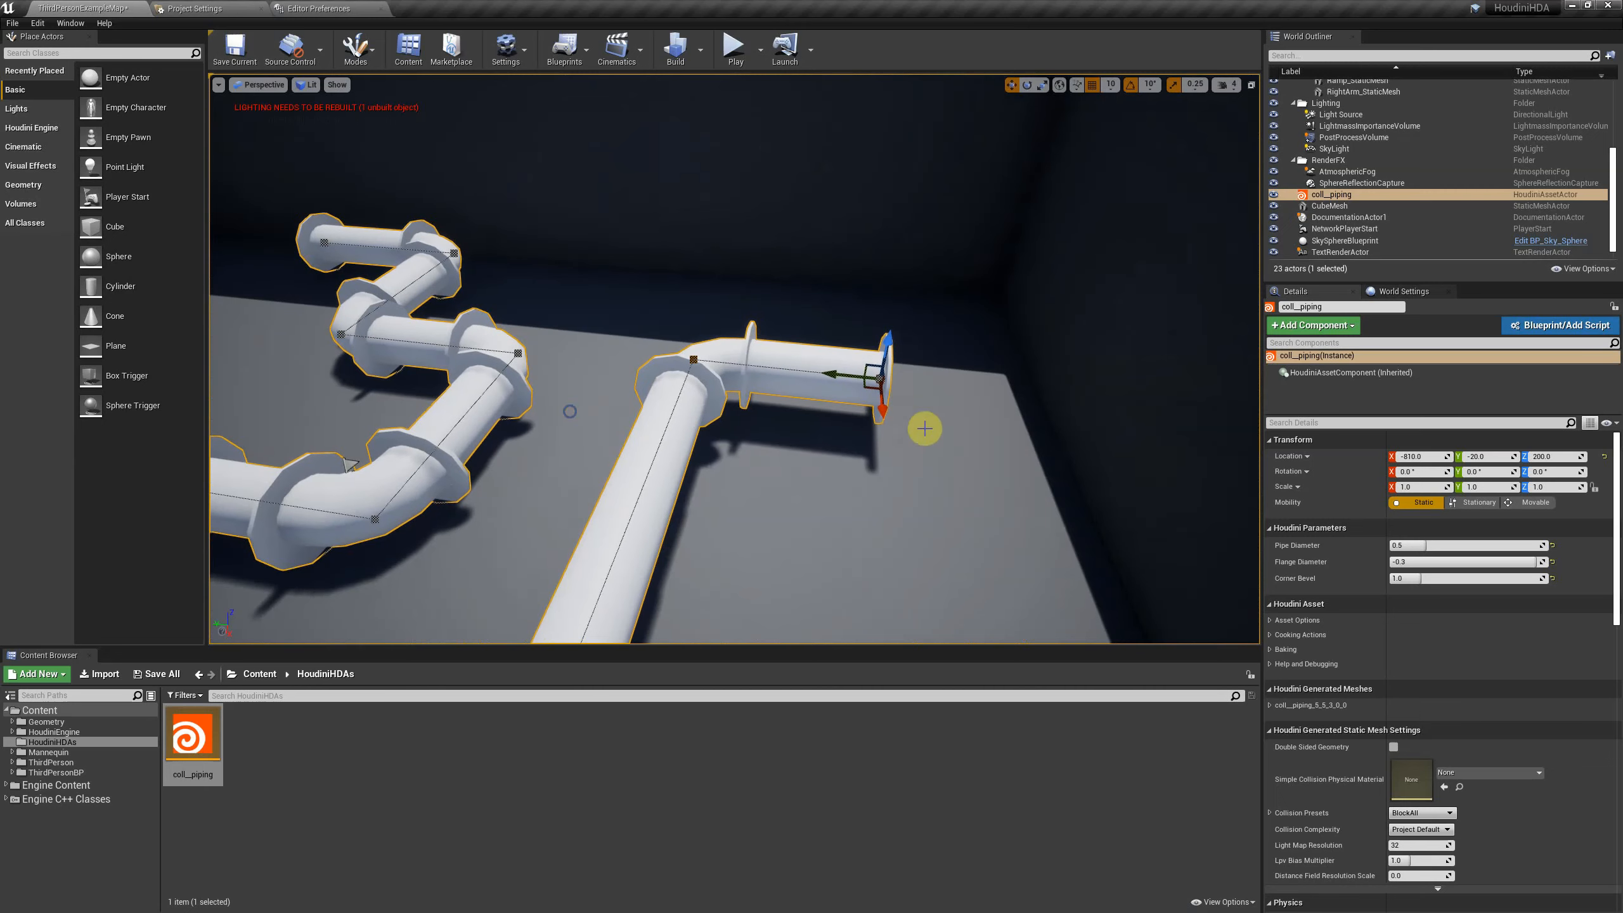
pyautogui.keyDown('alt'); pyautogui.moveTo(897, 337); pyautogui.dragTo(893, 330); pyautogui.keyUp('alt')
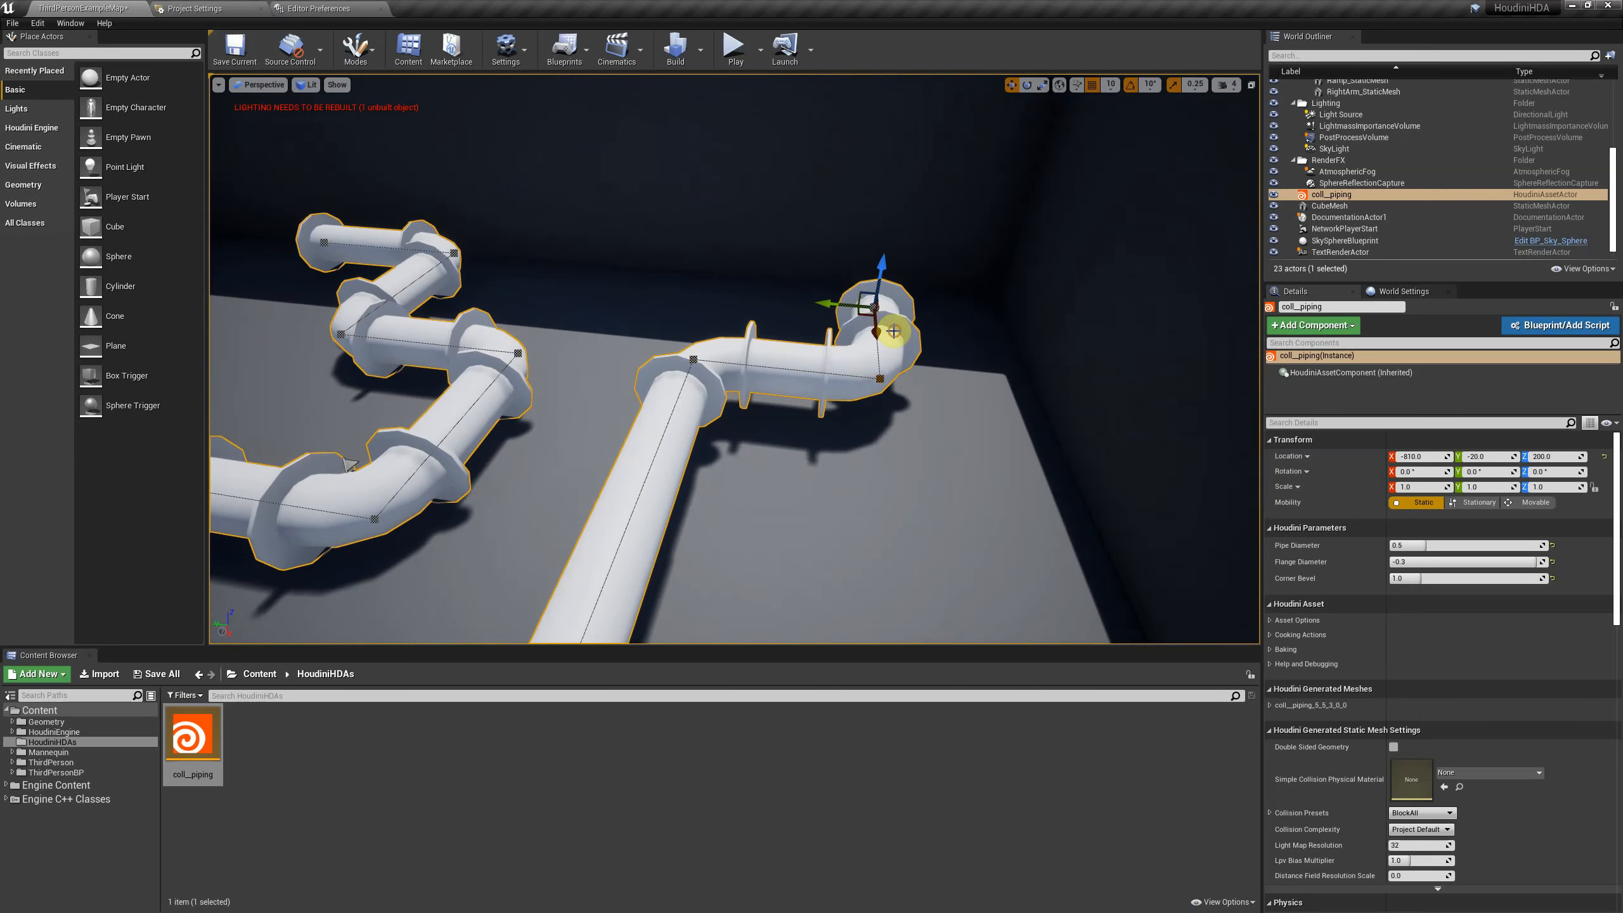
pyautogui.keyDown('alt'); pyautogui.moveTo(526, 289); pyautogui.dragTo(678, 370); pyautogui.keyUp('alt')
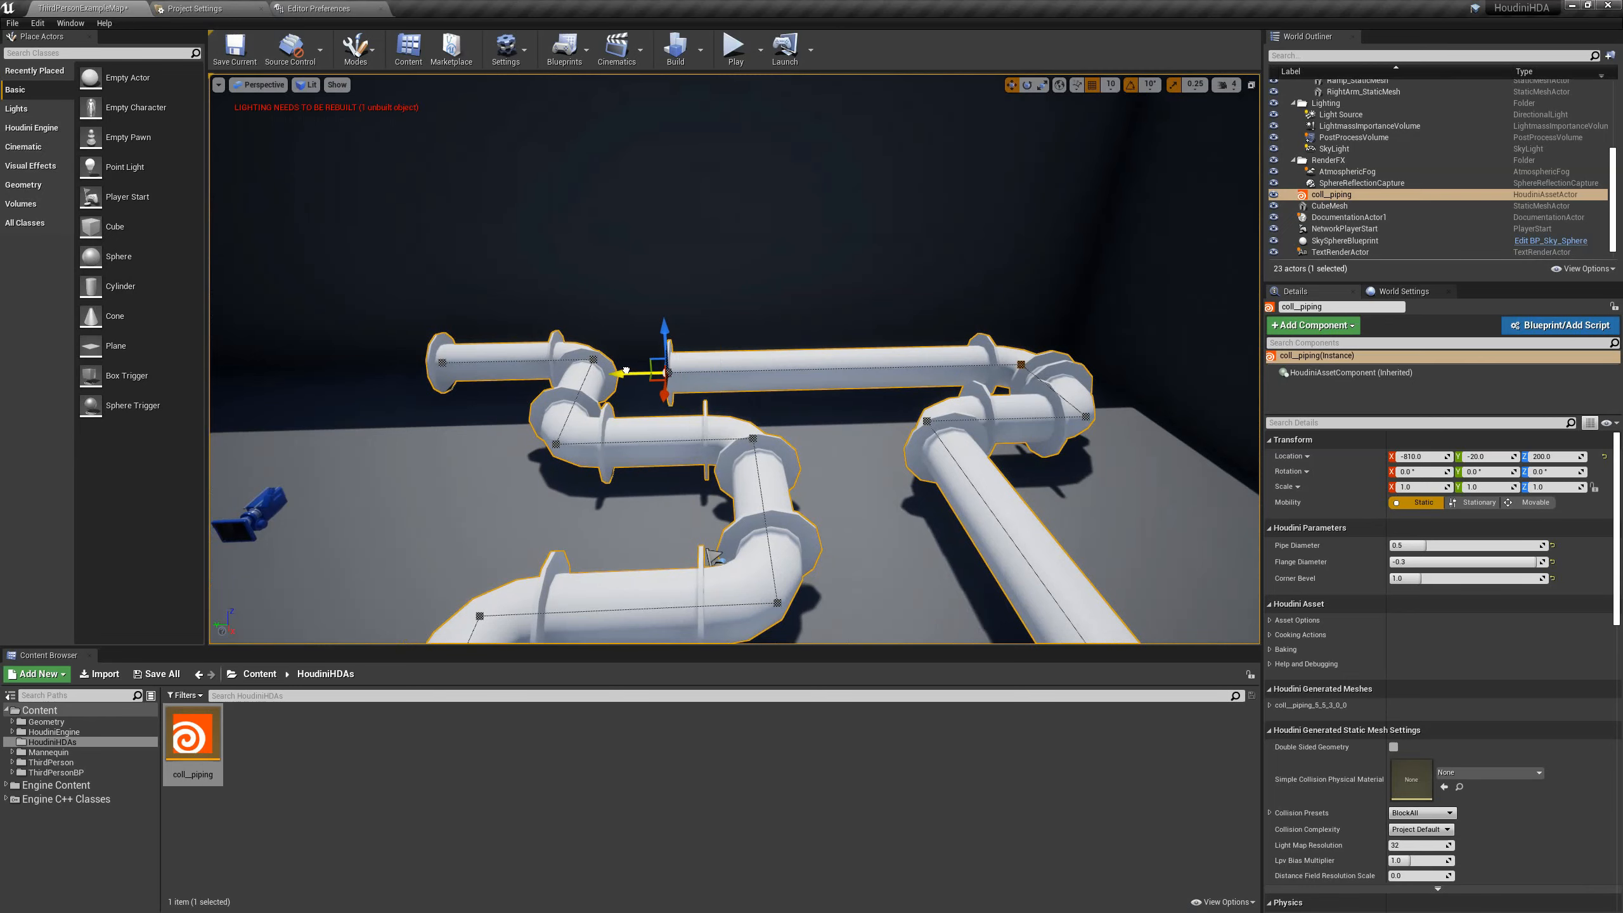
# Raise the pipe's end, carry it over the original zigzag pipes and drop it to the floor on the other side
pyautogui.keyDown('alt'); pyautogui.moveTo(625, 371); pyautogui.dragTo(590, 401); pyautogui.keyUp('alt')
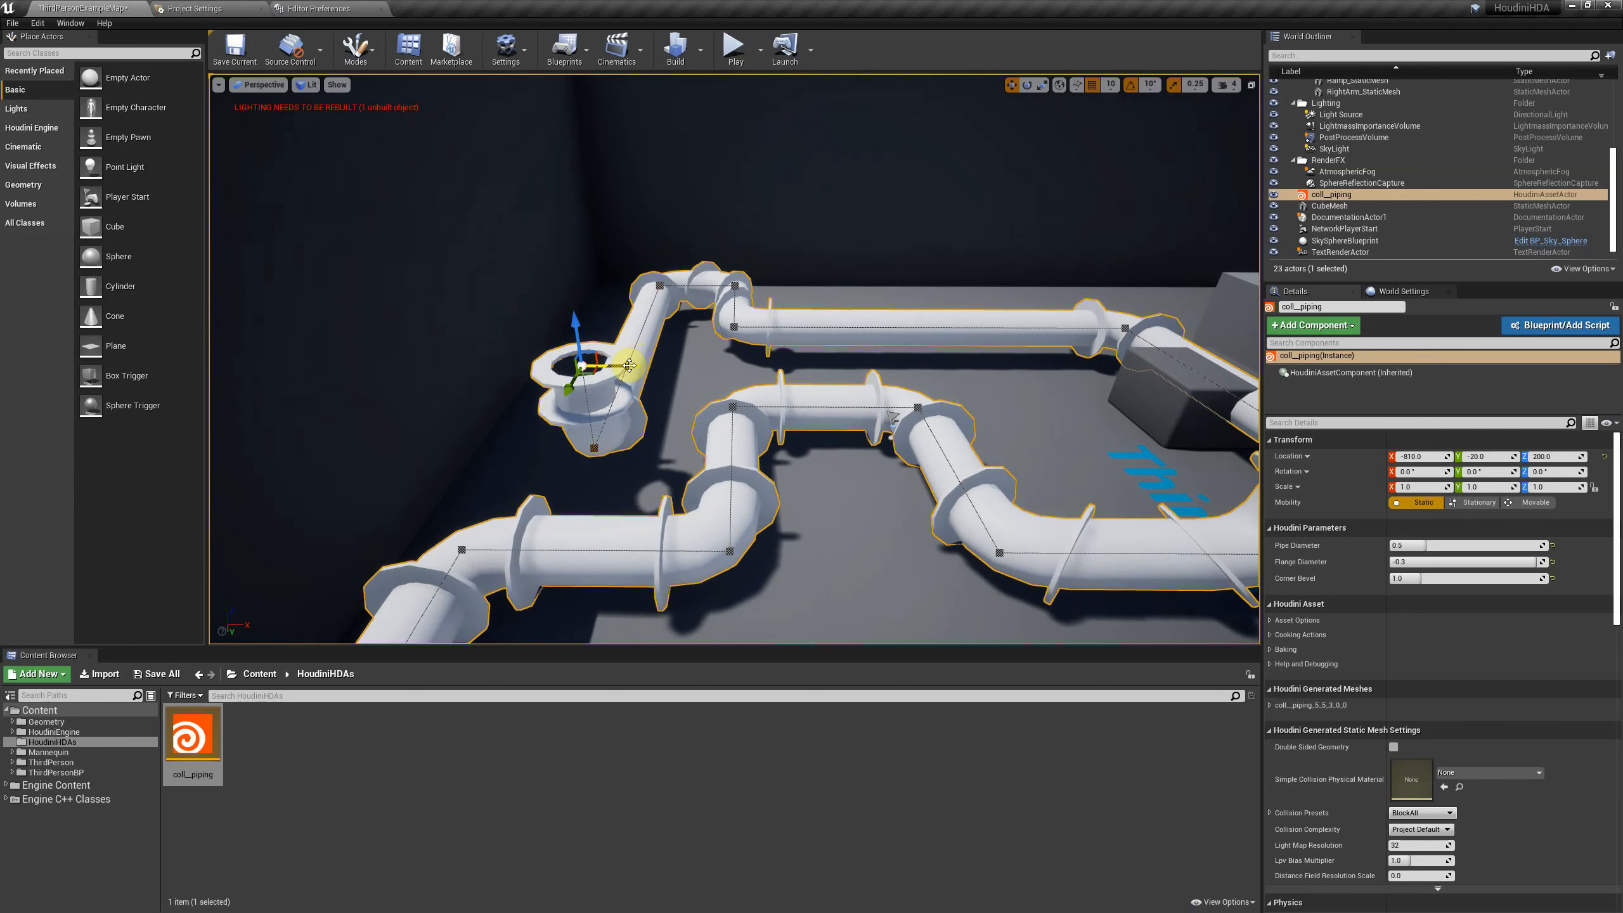
pyautogui.moveTo(827, 389); pyautogui.dragTo(849, 436)
pyautogui.moveTo(870, 439); pyautogui.dragTo(1023, 492, button='right')
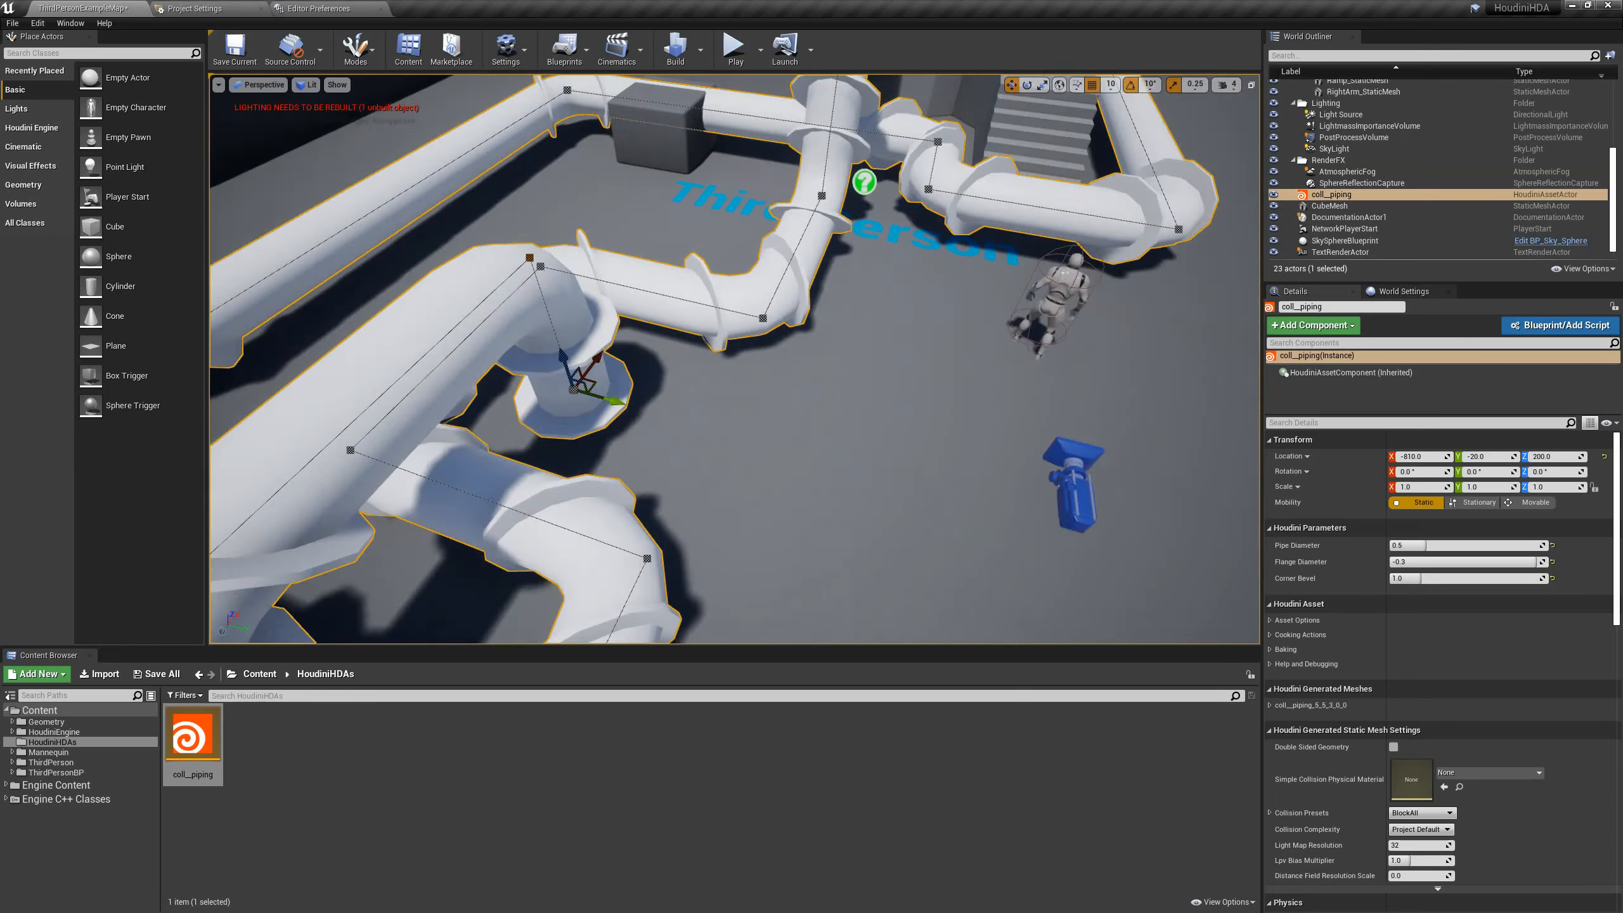
# Run a long straight section across the floor from the lowered end, past the camera actor
pyautogui.press('s')
pyautogui.moveTo(760, 478); pyautogui.dragTo(761, 462, button='right')
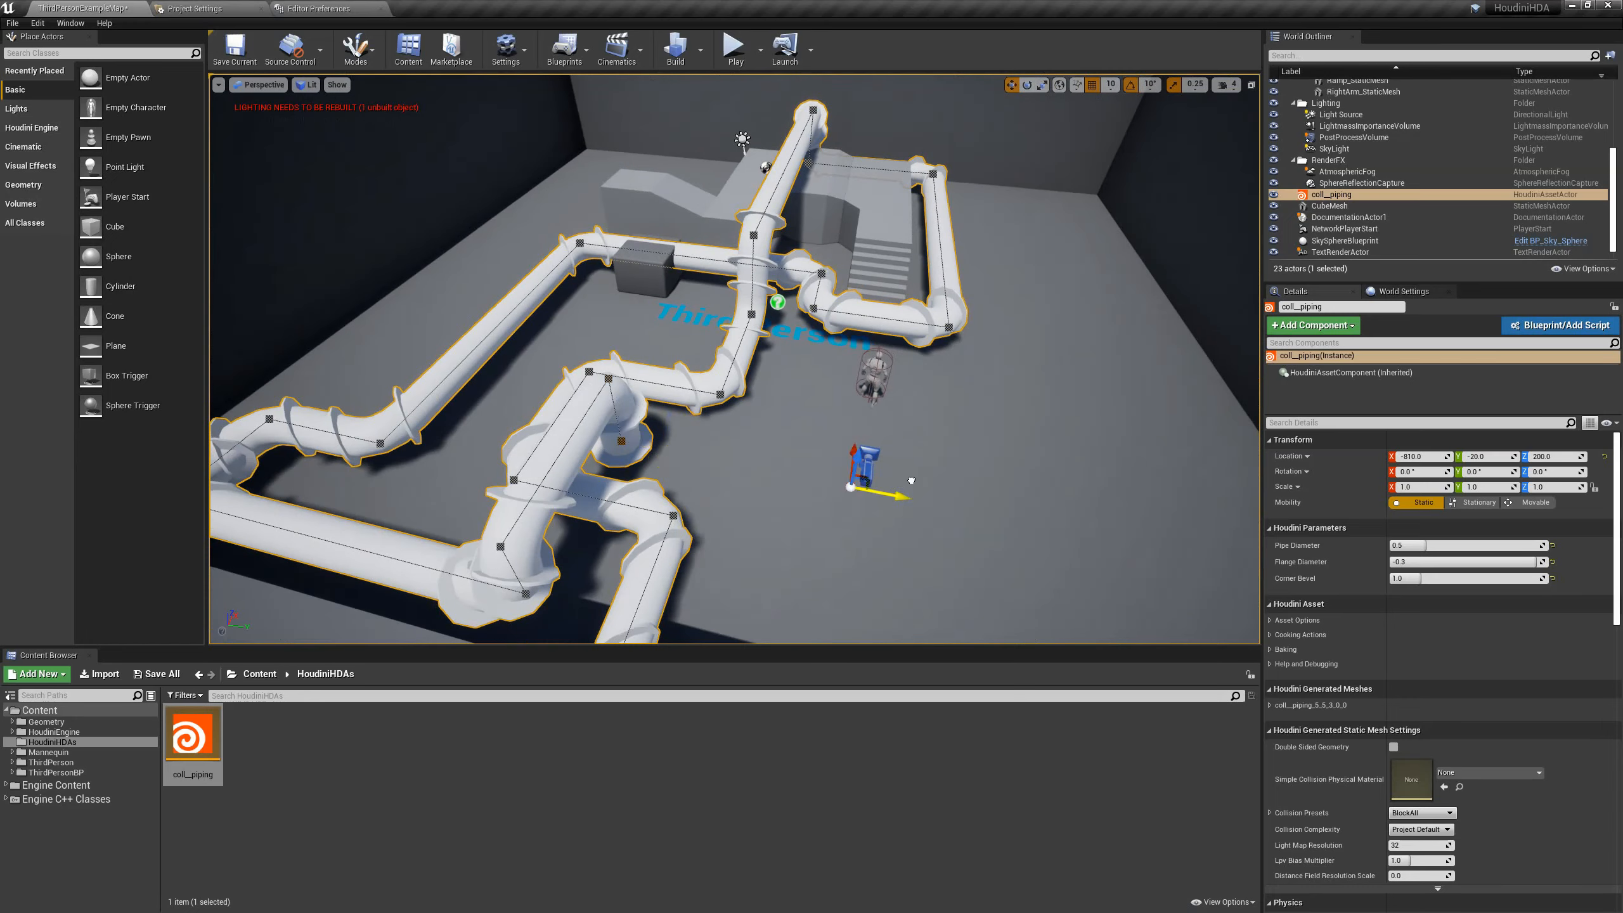
pyautogui.keyDown('alt'); pyautogui.moveTo(911, 480); pyautogui.dragTo(1132, 518); pyautogui.keyUp('alt')
# Maximize the viewport and add a short perpendicular section at the end of the pipe
pyautogui.press('d')
pyautogui.moveTo(1061, 502)
pyautogui.mouseDown(button='right')
pyautogui.moveTo(888, 476)
pyautogui.moveTo(1048, 506)
pyautogui.mouseUp(button='right')
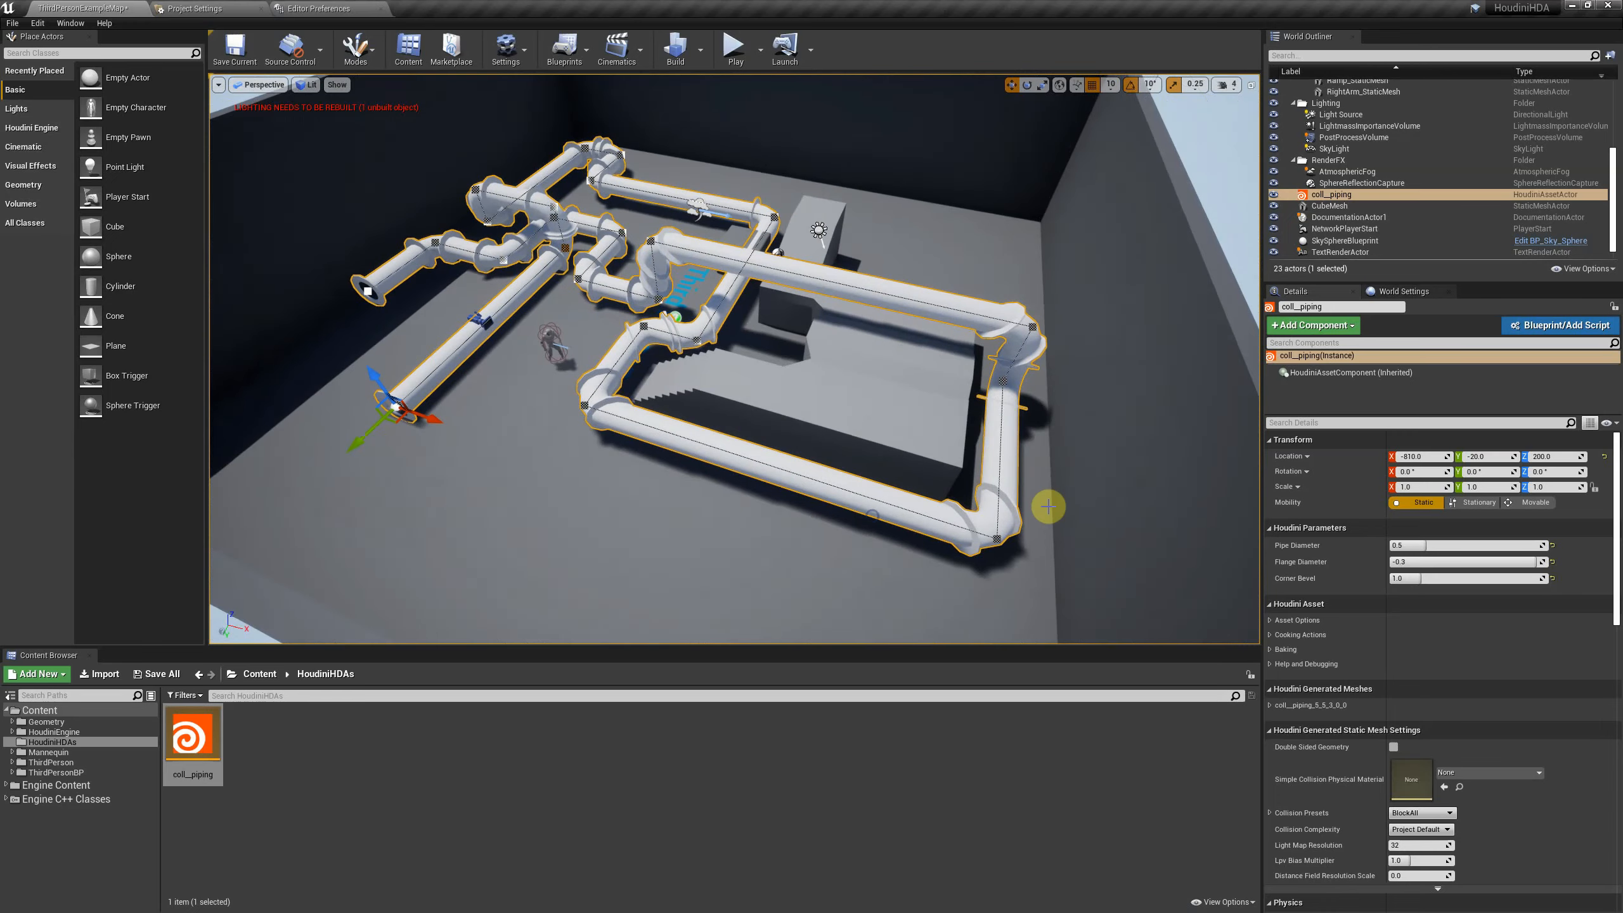
pyautogui.press('F11')
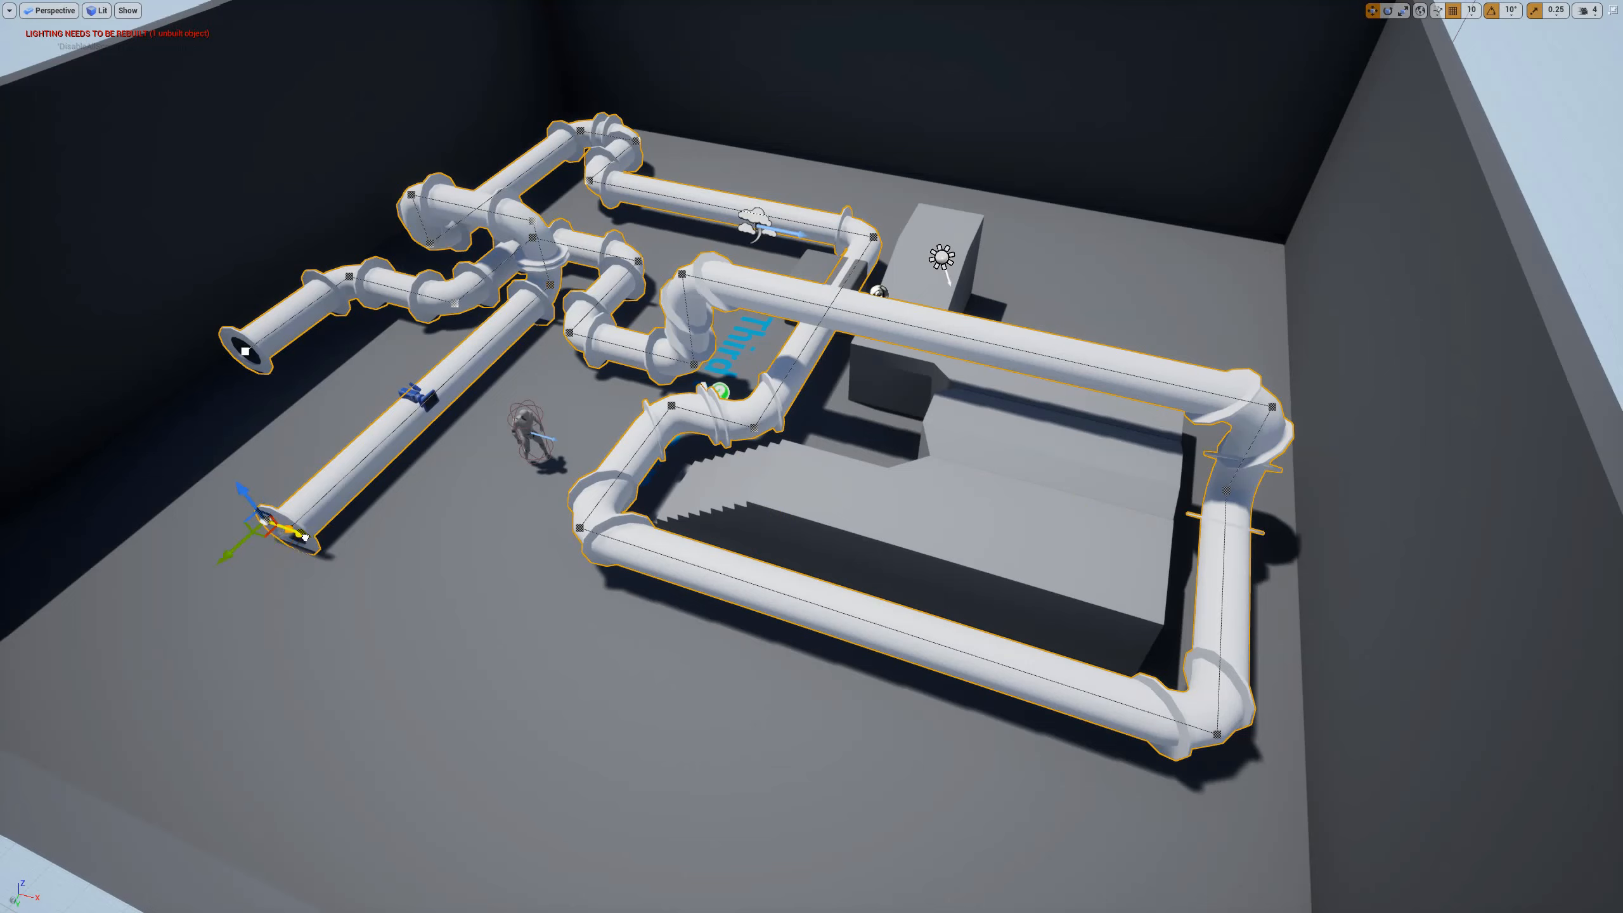
pyautogui.keyDown('alt'); pyautogui.moveTo(215, 505); pyautogui.dragTo(217, 504); pyautogui.keyUp('alt')
# Delete the loose cube that intersects the pipe near the floor text
pyautogui.moveTo(469, 589); pyautogui.dragTo(518, 590, button='right')
pyautogui.press('d')
pyautogui.press('w')
pyautogui.press('w')
pyautogui.press('s')
pyautogui.press('s')
pyautogui.press('w')
pyautogui.press('d')
pyautogui.press('d')
pyautogui.press('s')
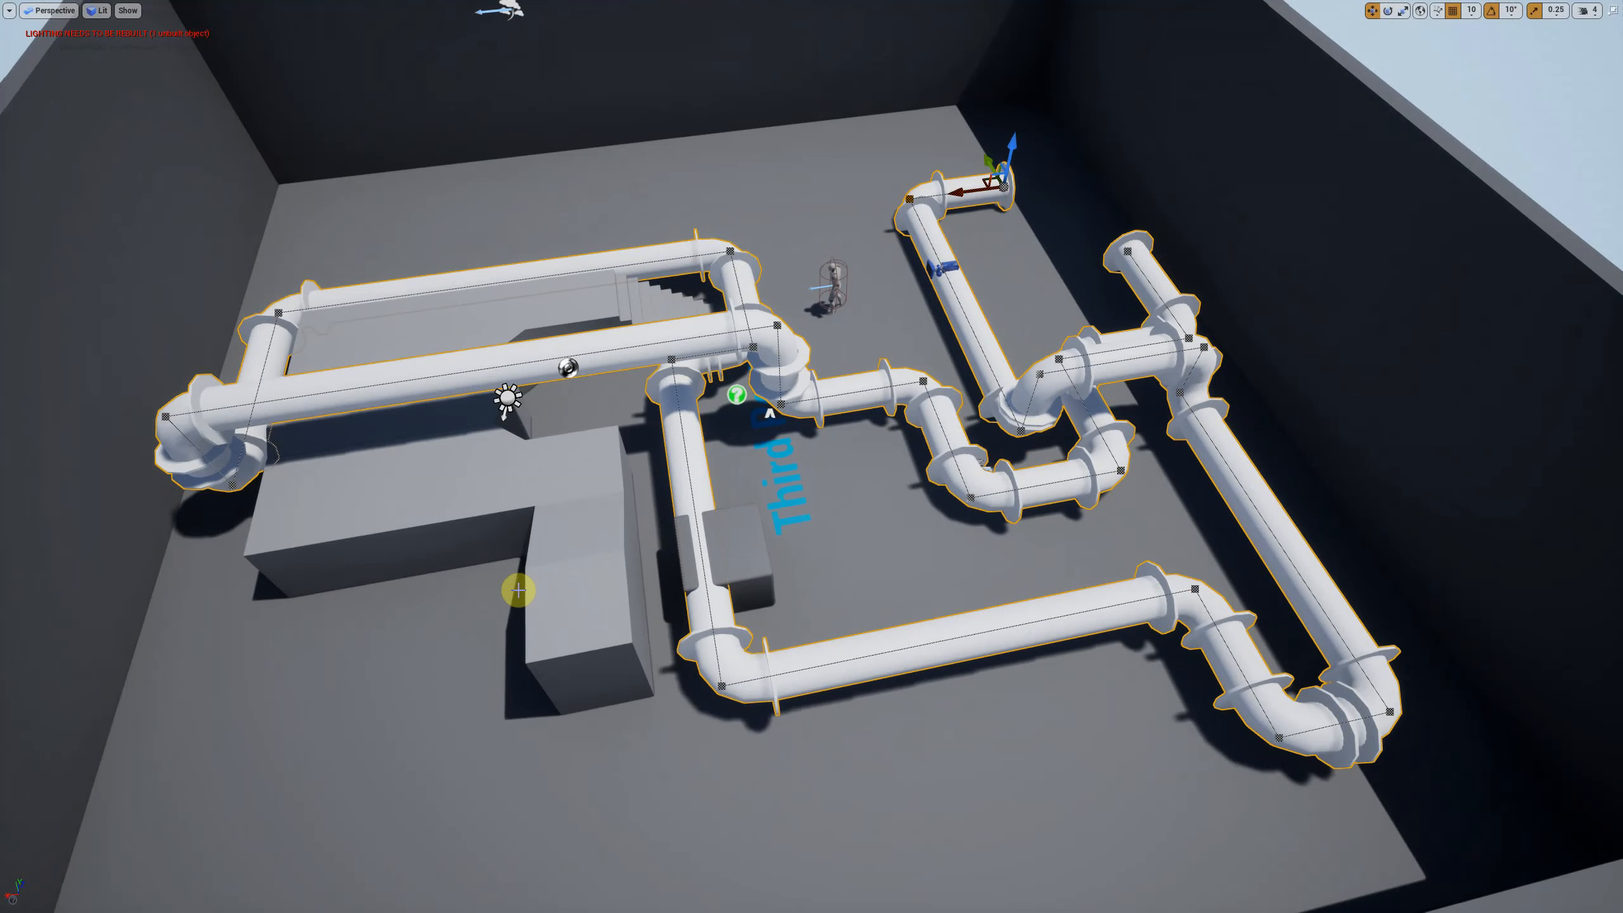
pyautogui.click(738, 566)
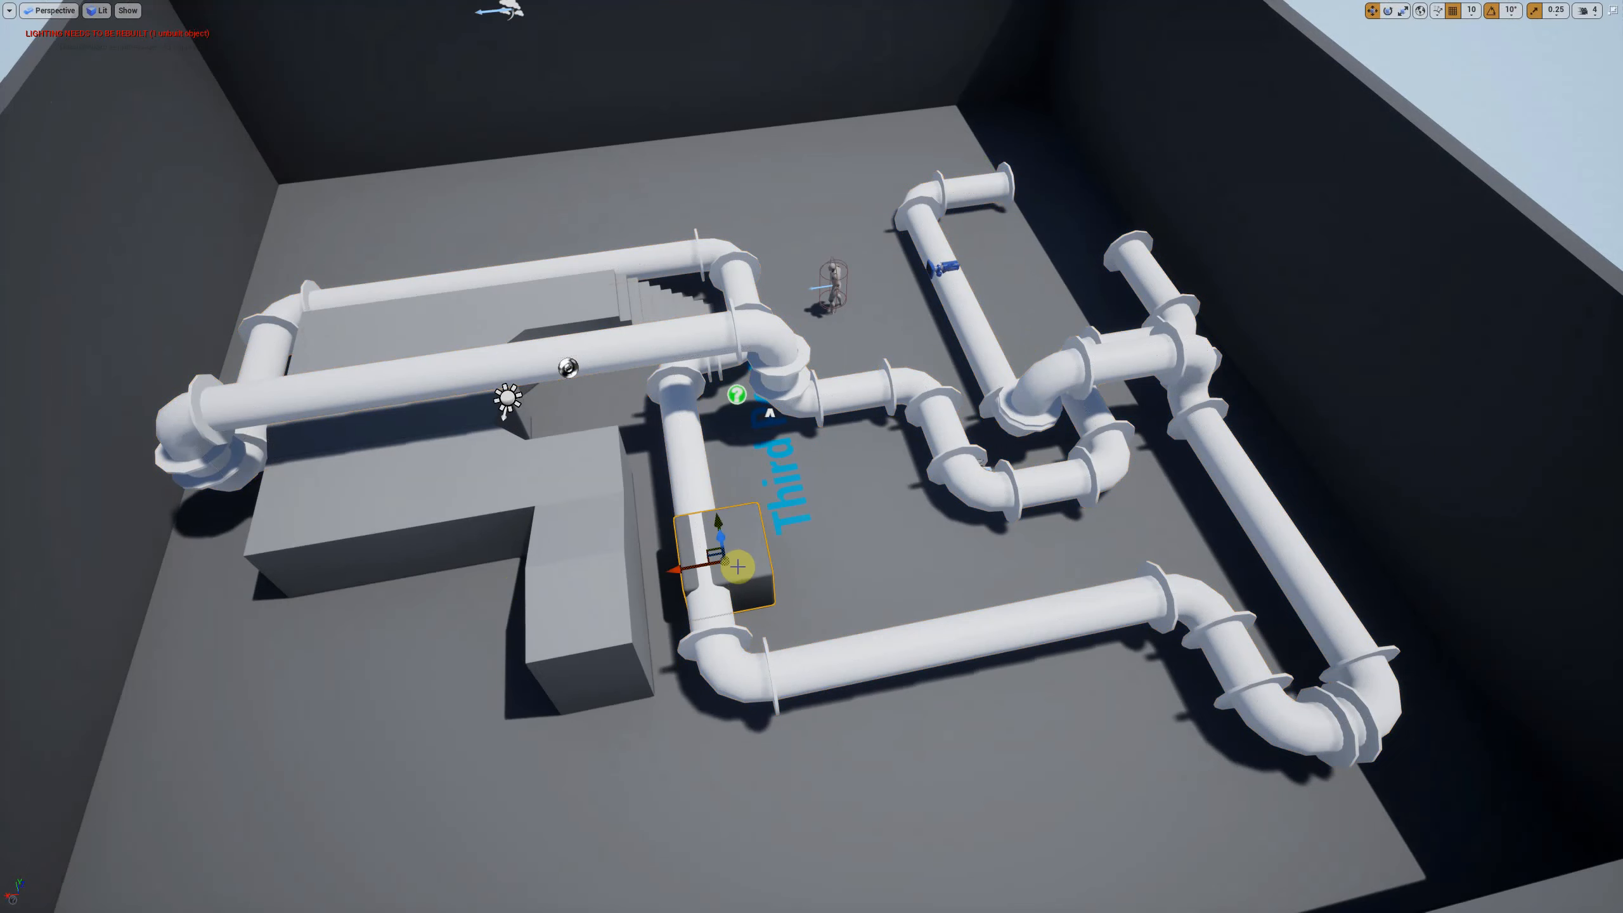
pyautogui.press('Delete')
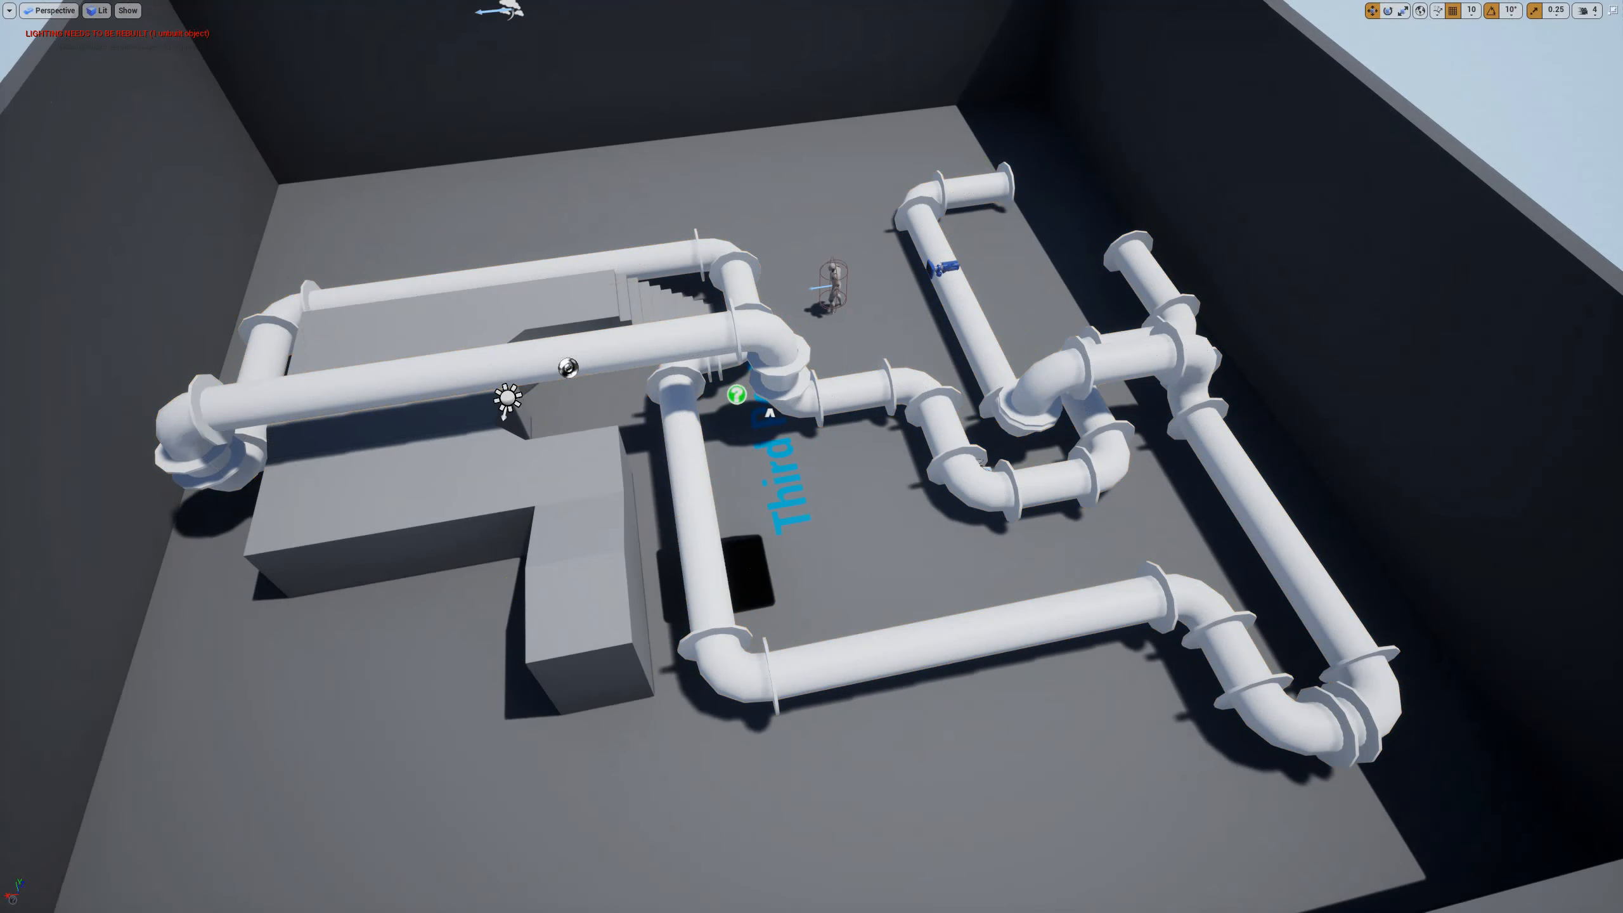
# Restore the full editor layout and select the coll_piping actor to show its Houdini parameters
pyautogui.moveTo(744, 570); pyautogui.dragTo(313, 518, button='right')
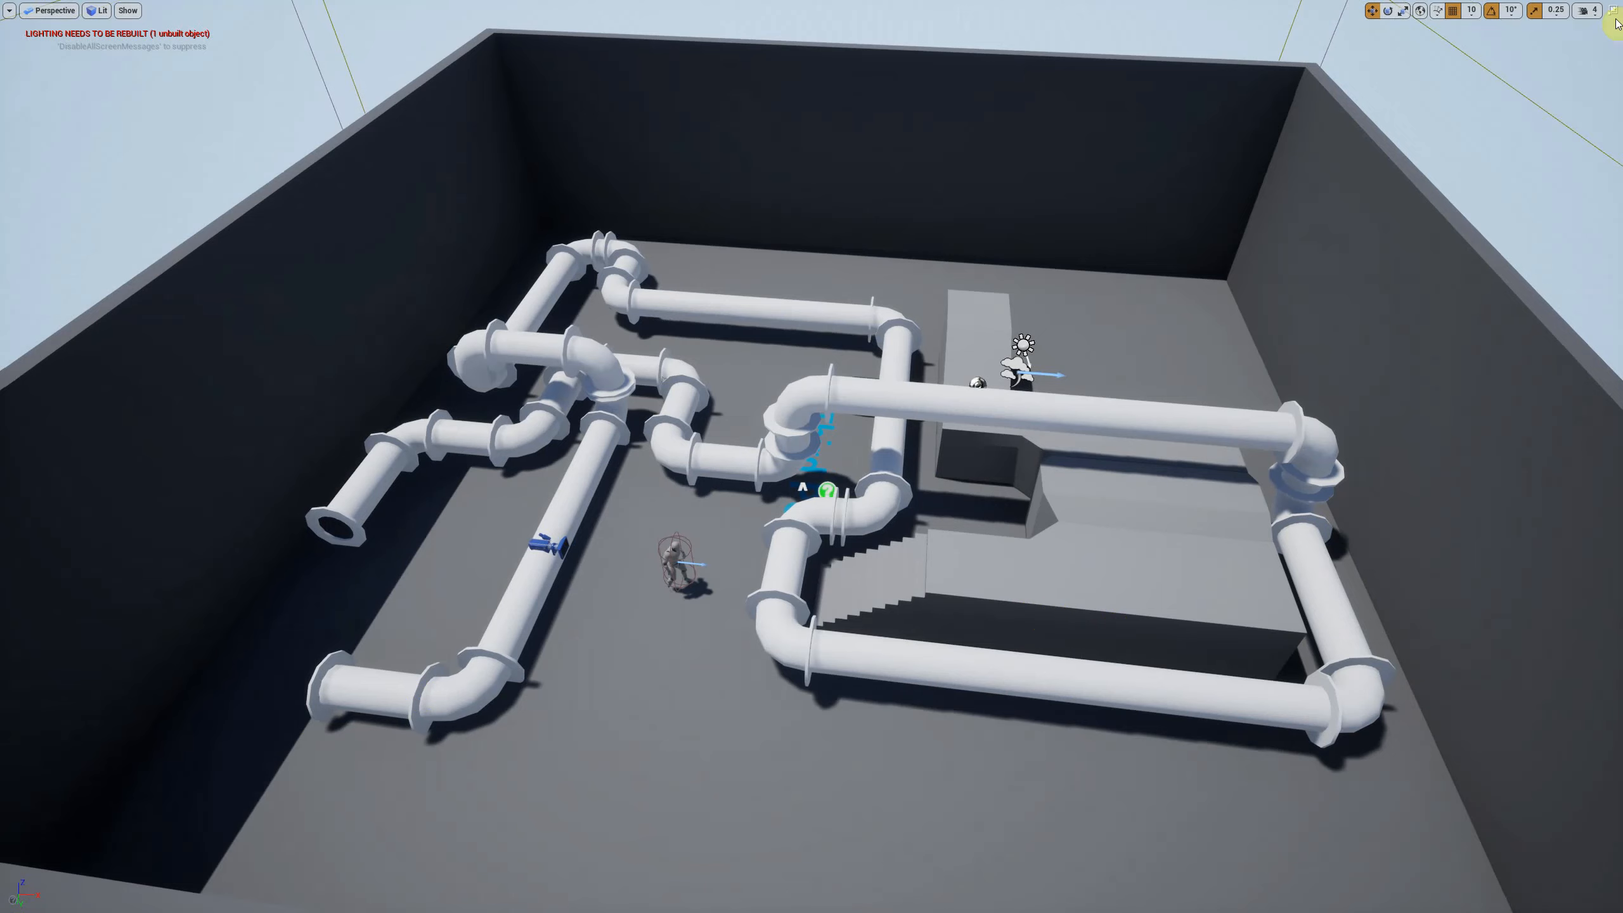
pyautogui.click(1615, 9)
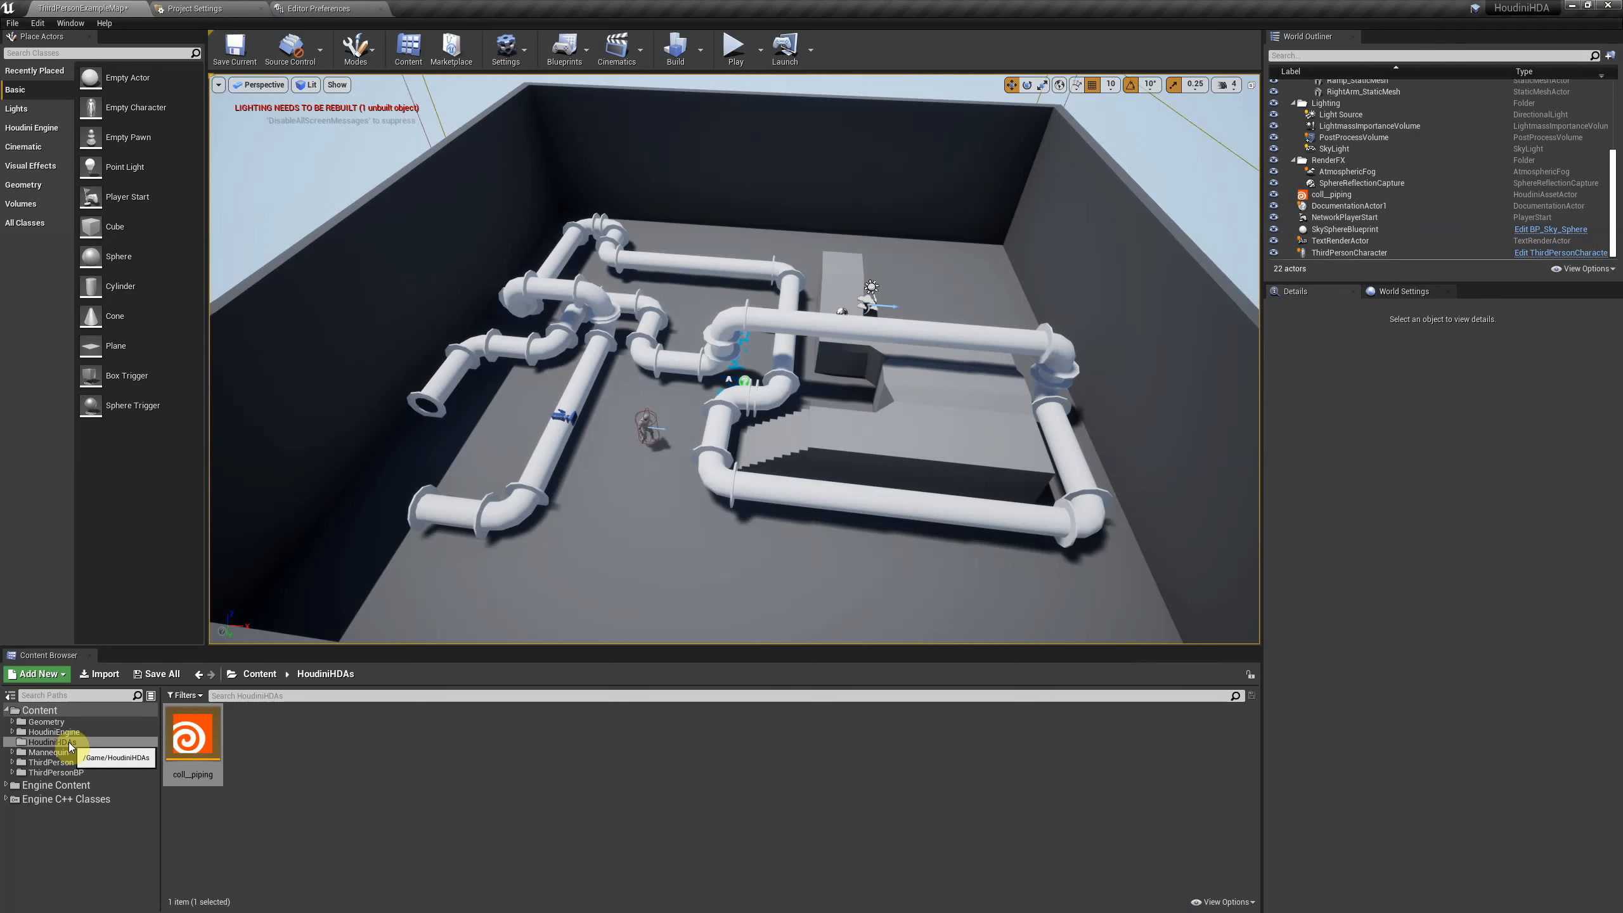
pyautogui.click(1332, 195)
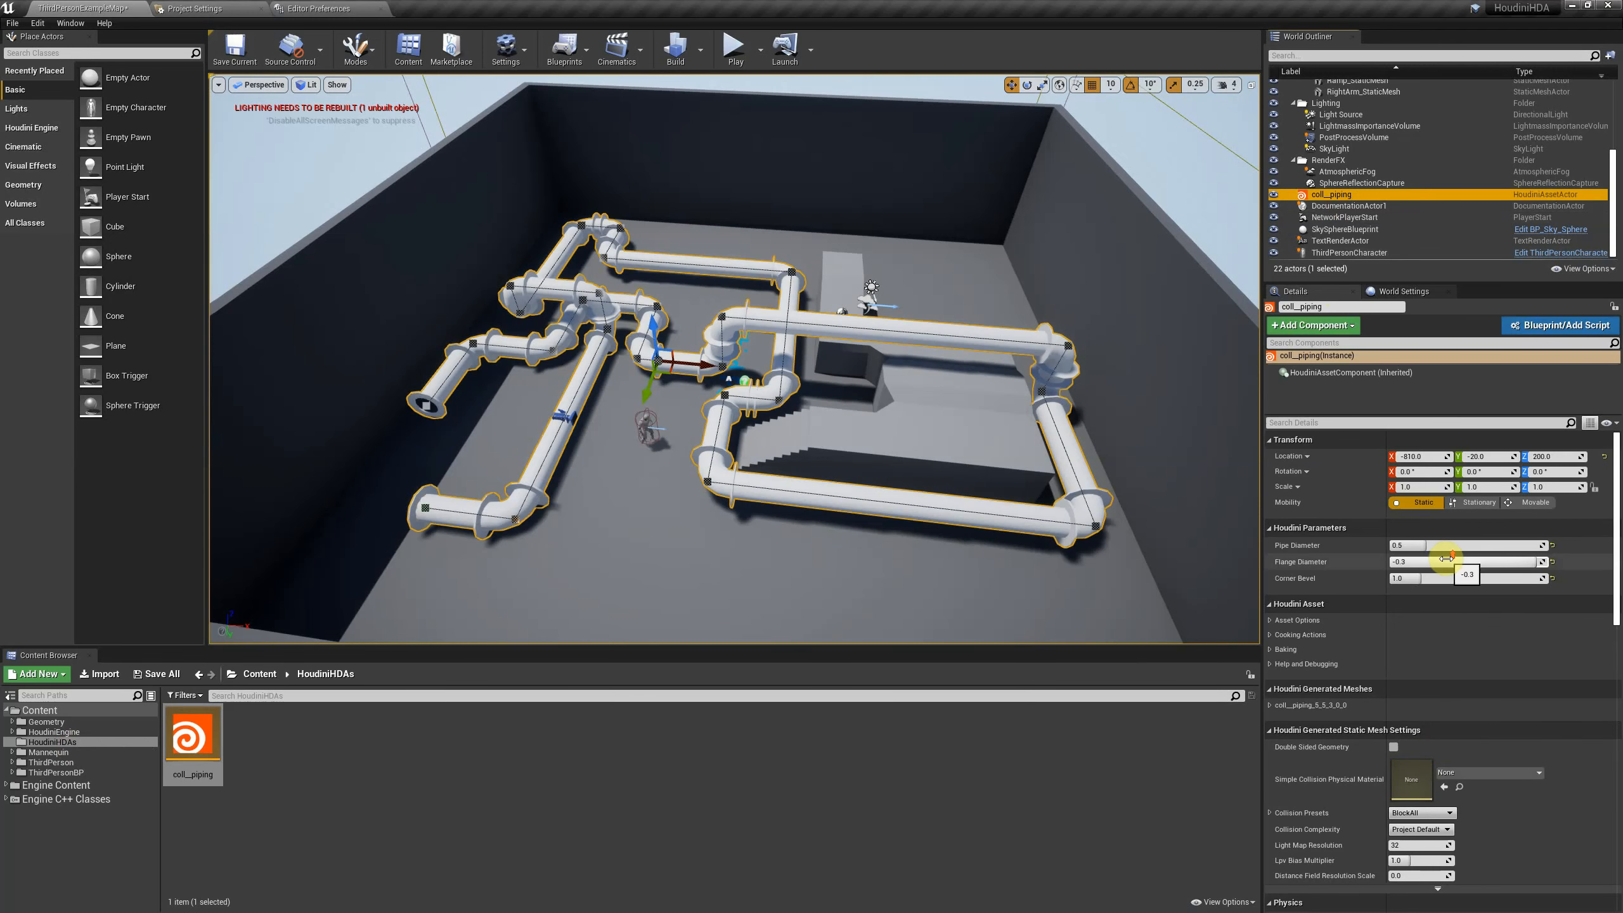
# Set the piping actor's Pipe Diameter to 0.2
pyautogui.moveTo(907, 441); pyautogui.dragTo(1112, 530, button='right')
pyautogui.press('w')
pyautogui.press('d')
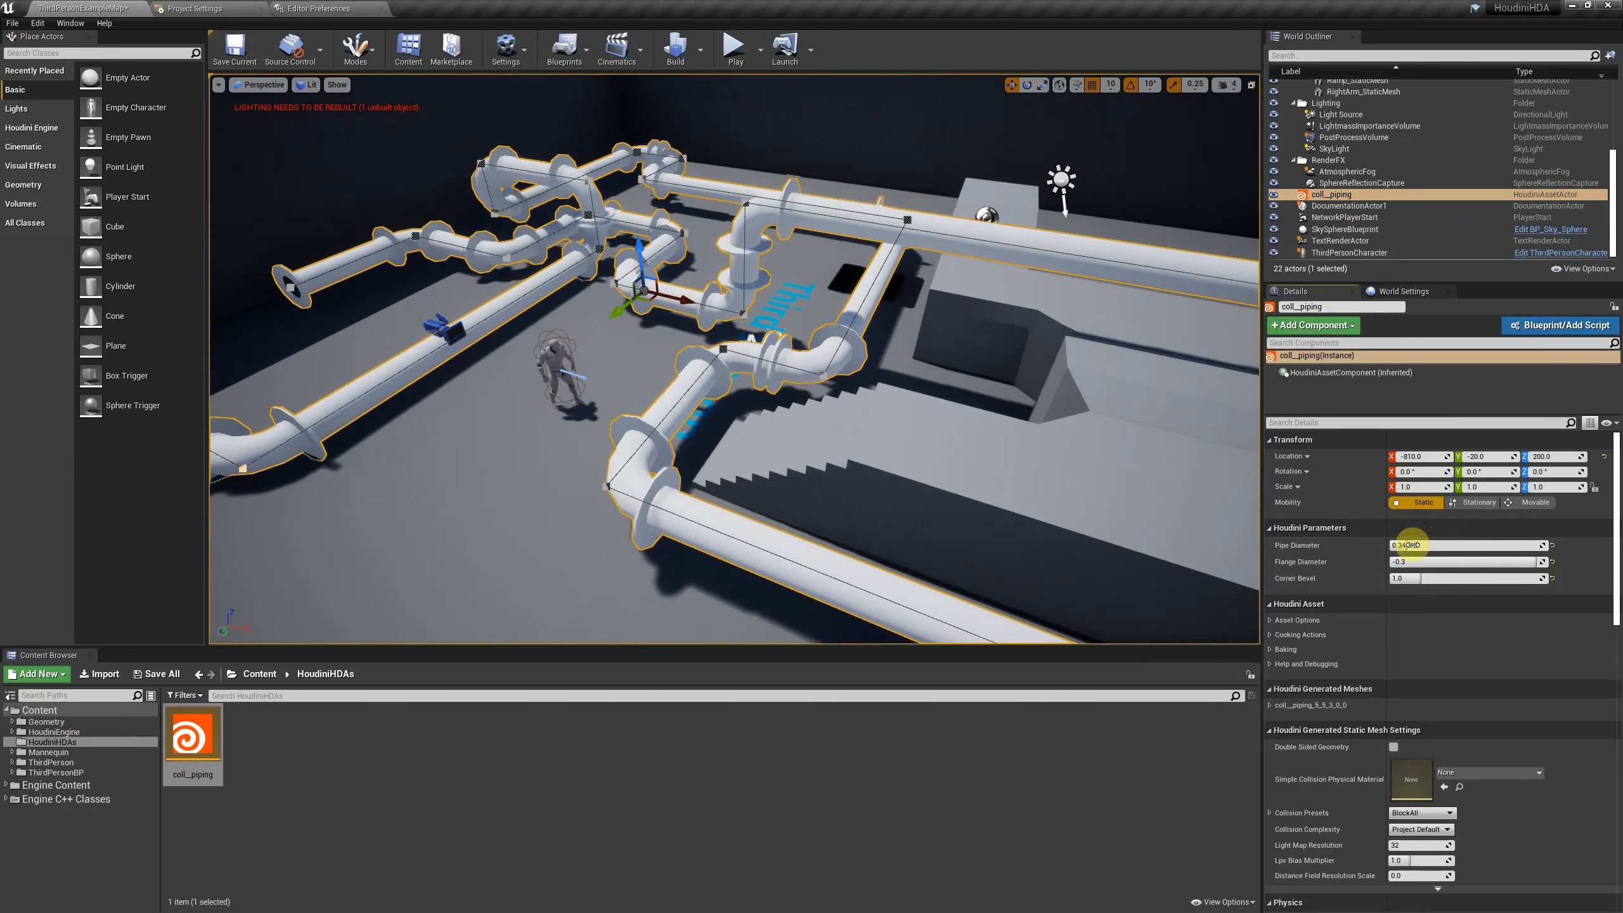
pyautogui.moveTo(935, 519); pyautogui.dragTo(997, 470, button='right')
pyautogui.press('w')
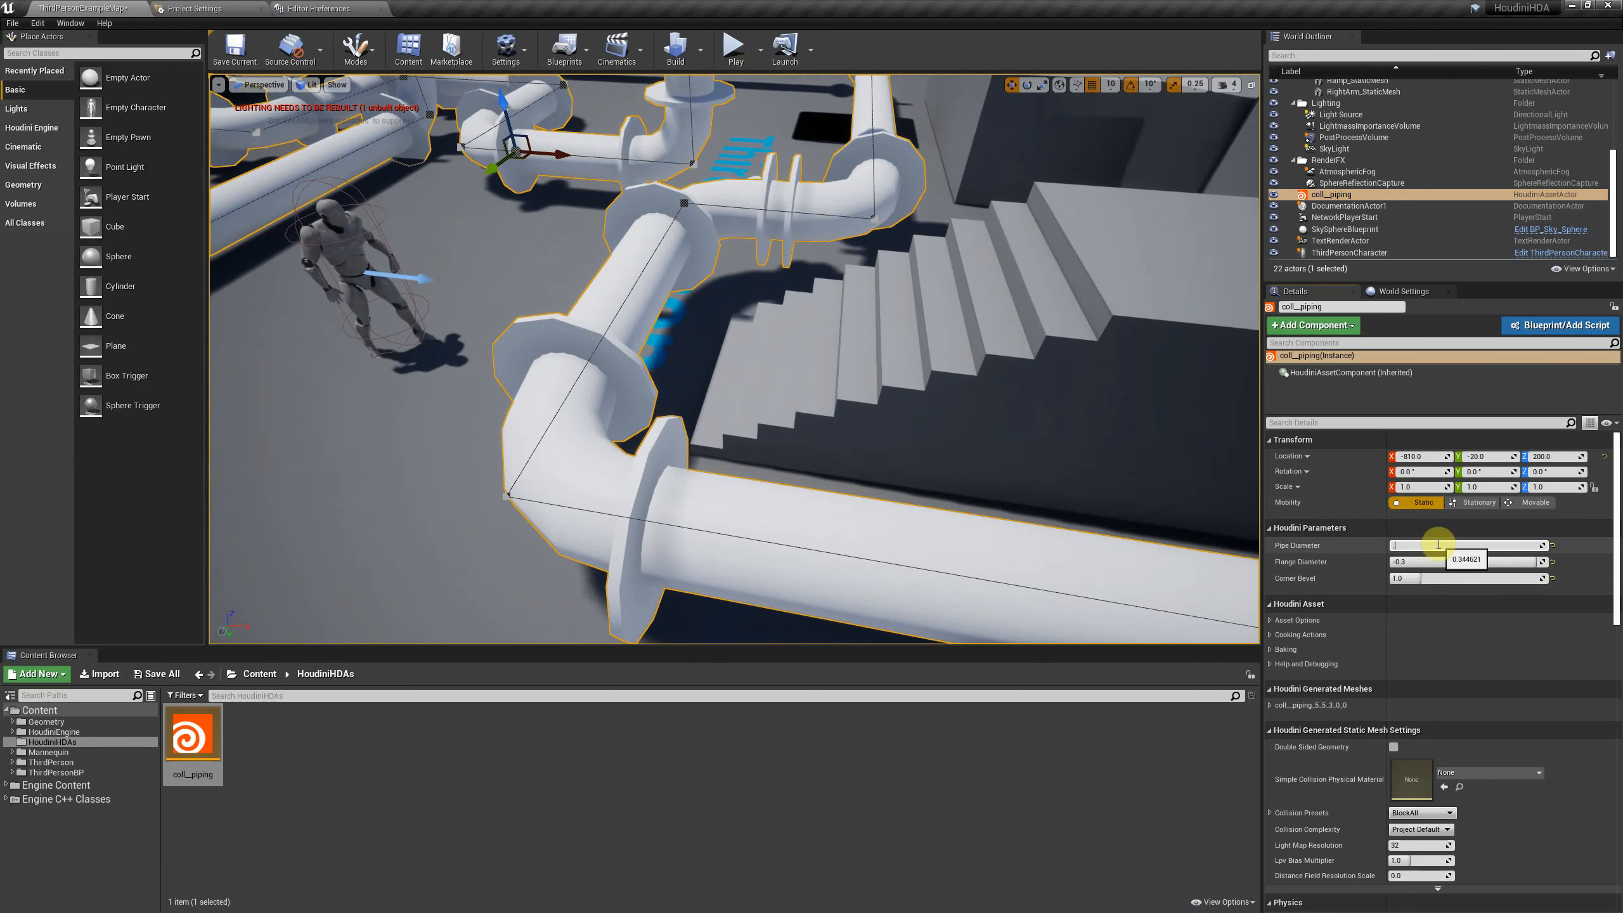
pyautogui.write('.2')
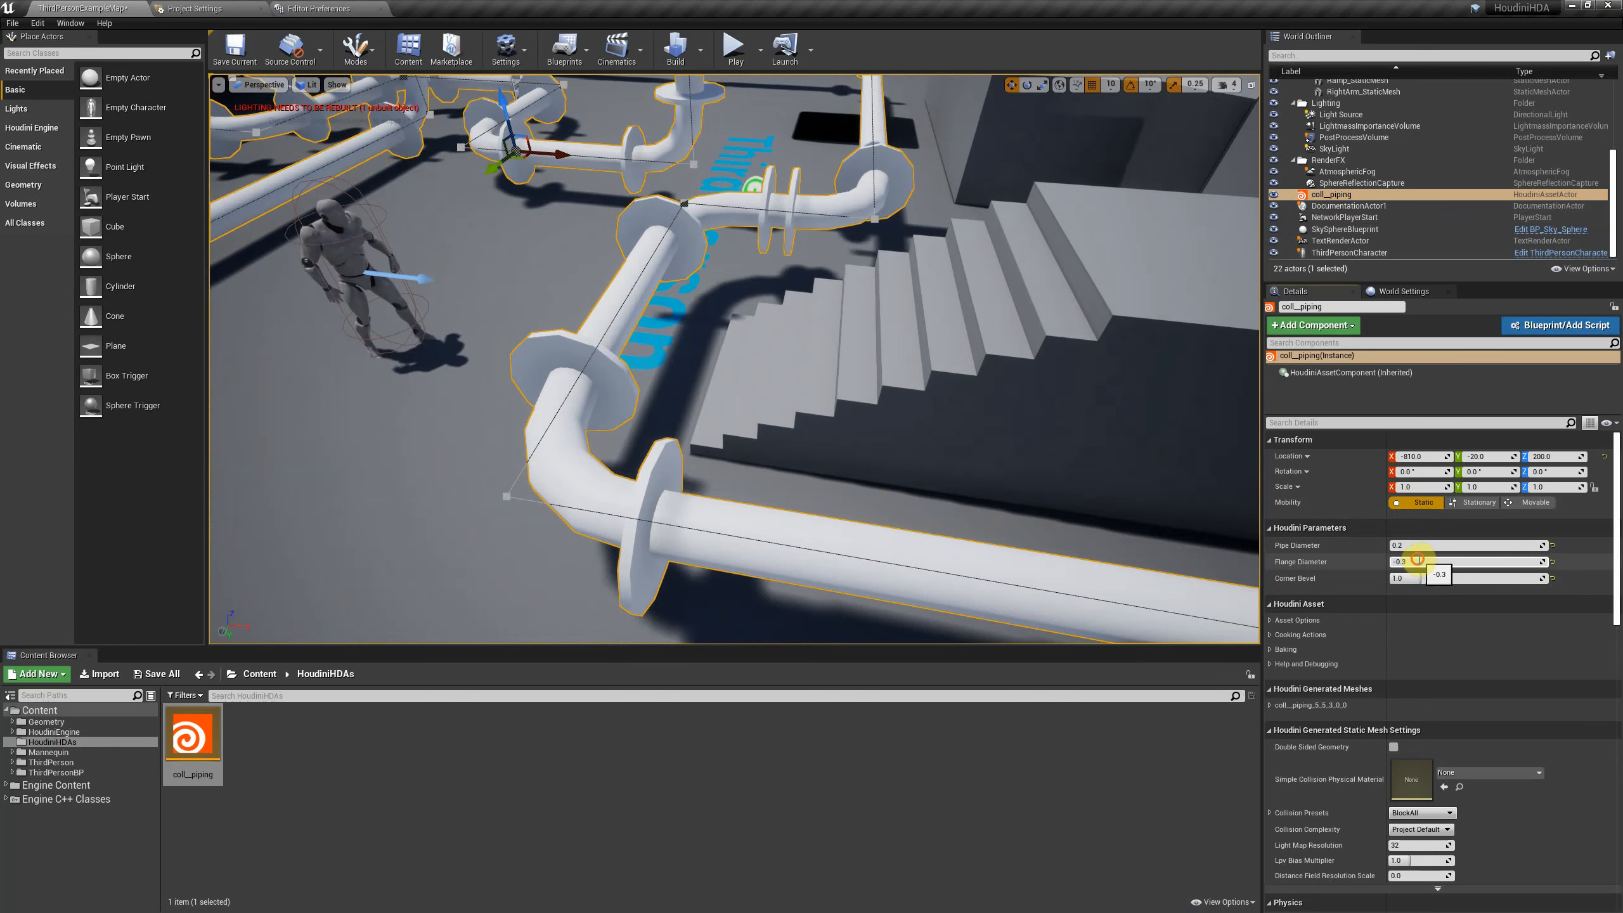
# Set the piping actor's Flange Diameter to -0.1 and check the whole network from further away
pyautogui.write('1')
pyautogui.press('Return')
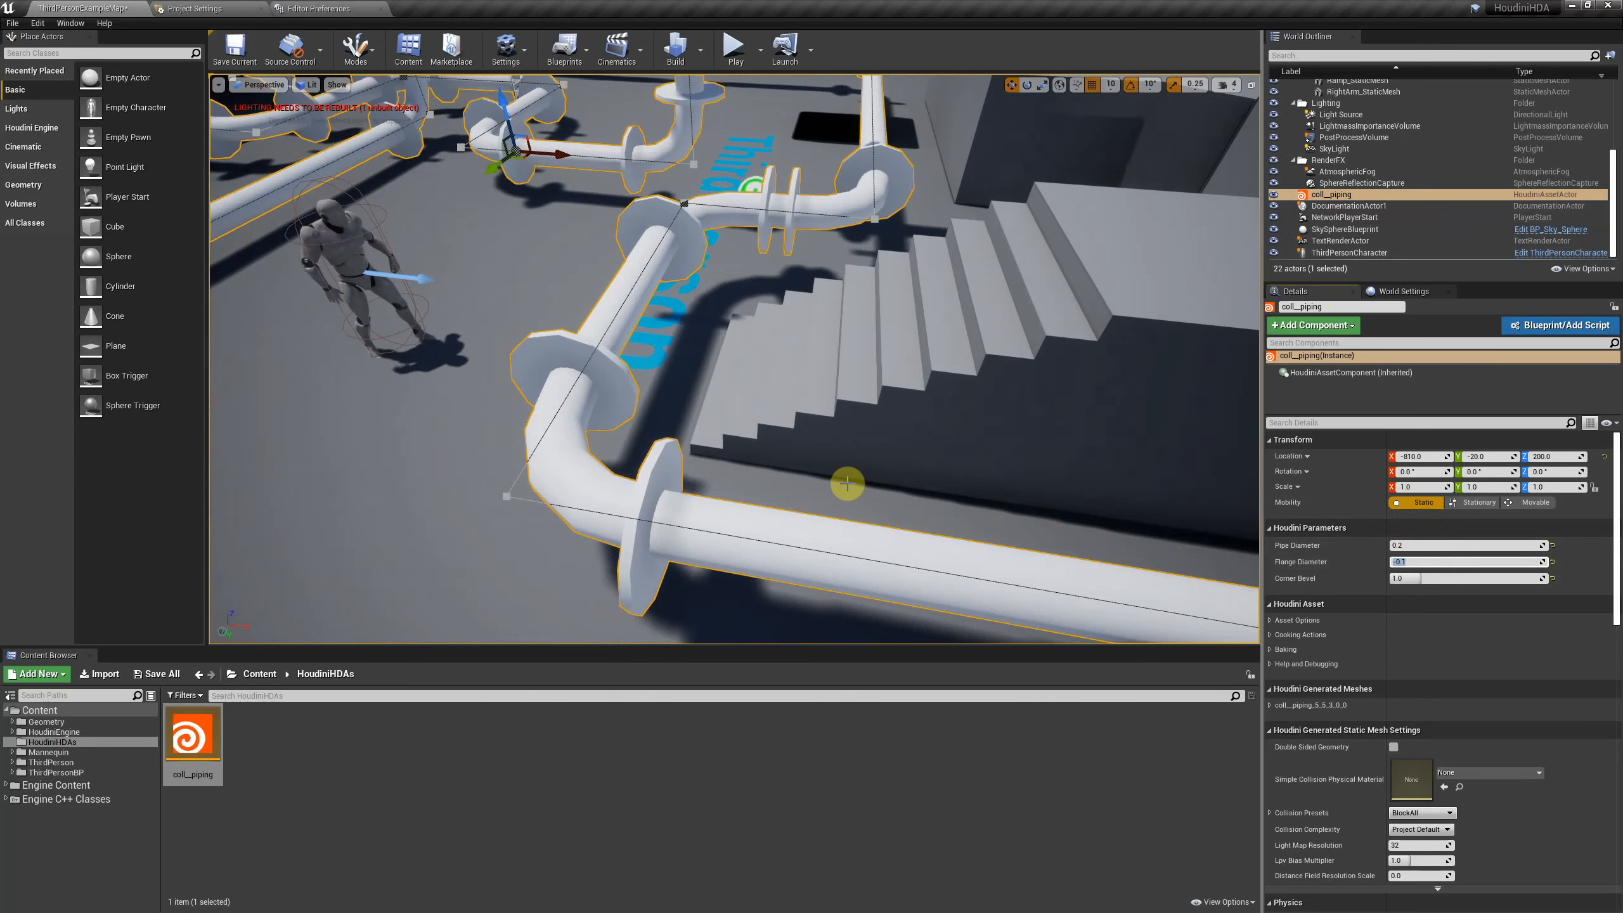
pyautogui.press('s')
pyautogui.moveTo(863, 478)
pyautogui.mouseDown(button='right')
pyautogui.moveTo(853, 442)
pyautogui.moveTo(799, 435)
pyautogui.moveTo(862, 478)
pyautogui.mouseUp(button='right')
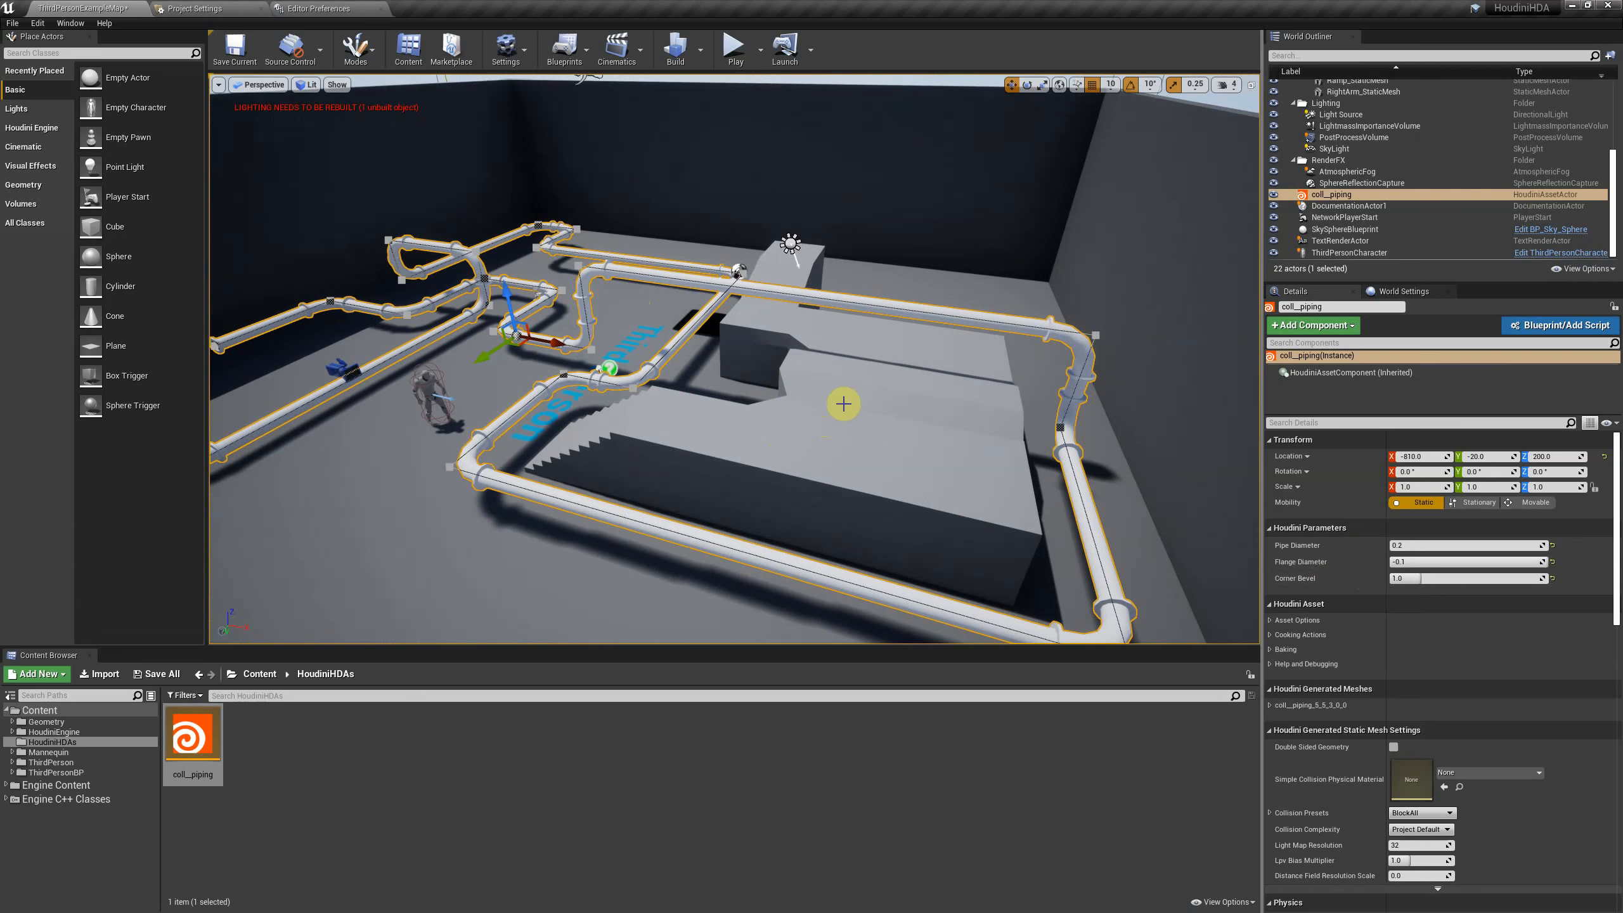
# Raise the pipe's Corner Bevel to about 1.81 and inspect the rounded bends up close
pyautogui.moveTo(1423, 580); pyautogui.dragTo(1428, 575)
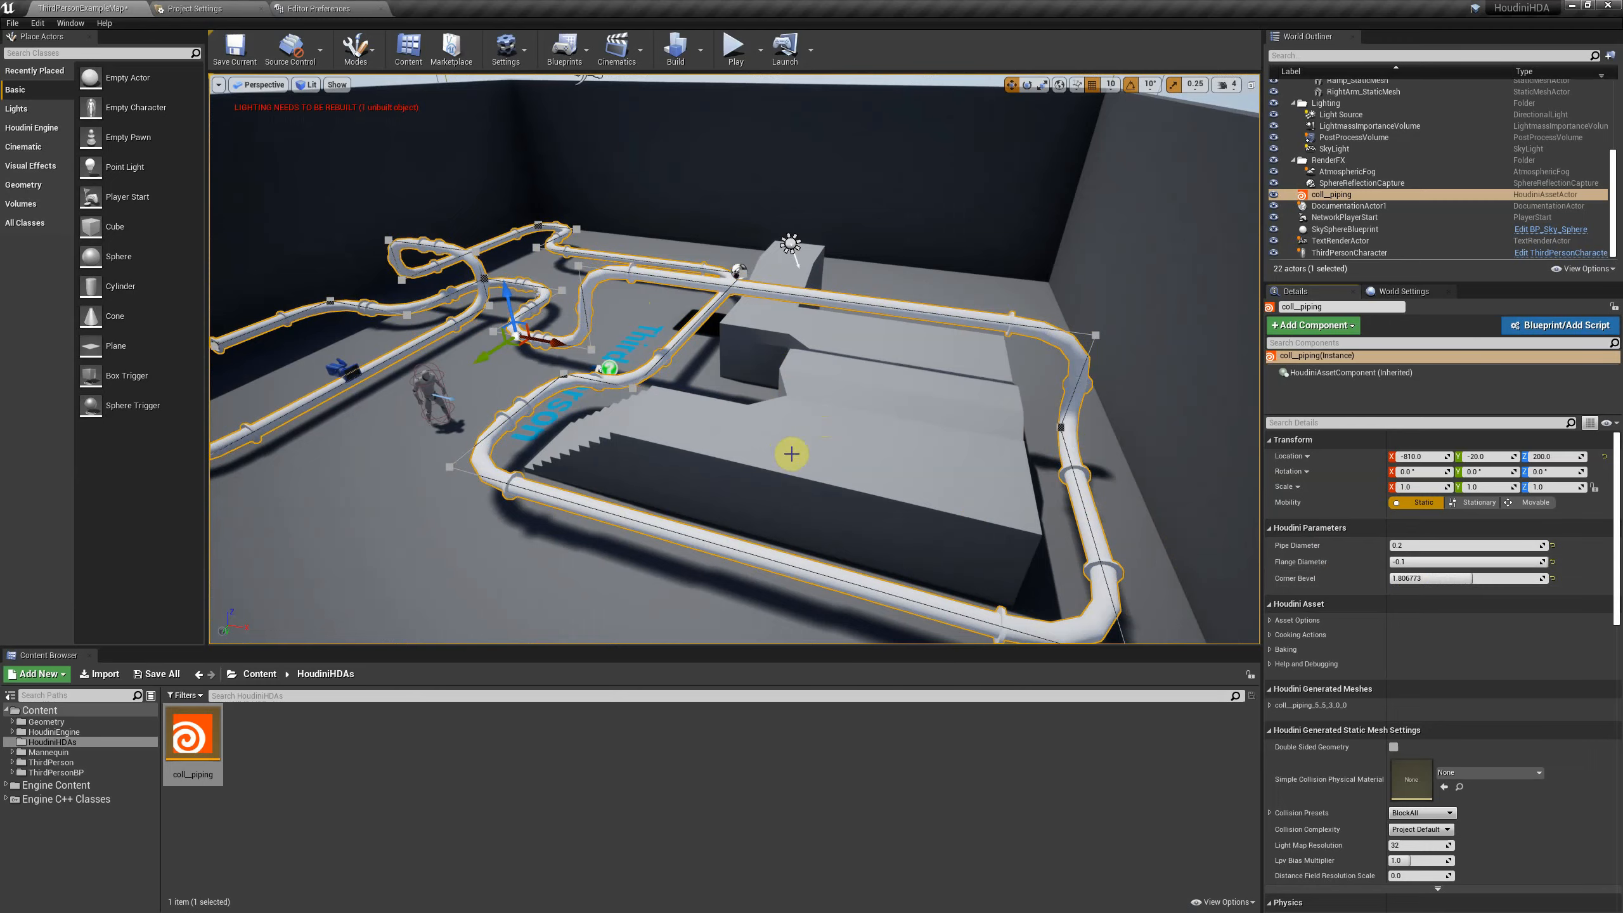
pyautogui.press('w')
pyautogui.moveTo(792, 454); pyautogui.dragTo(682, 425, button='right')
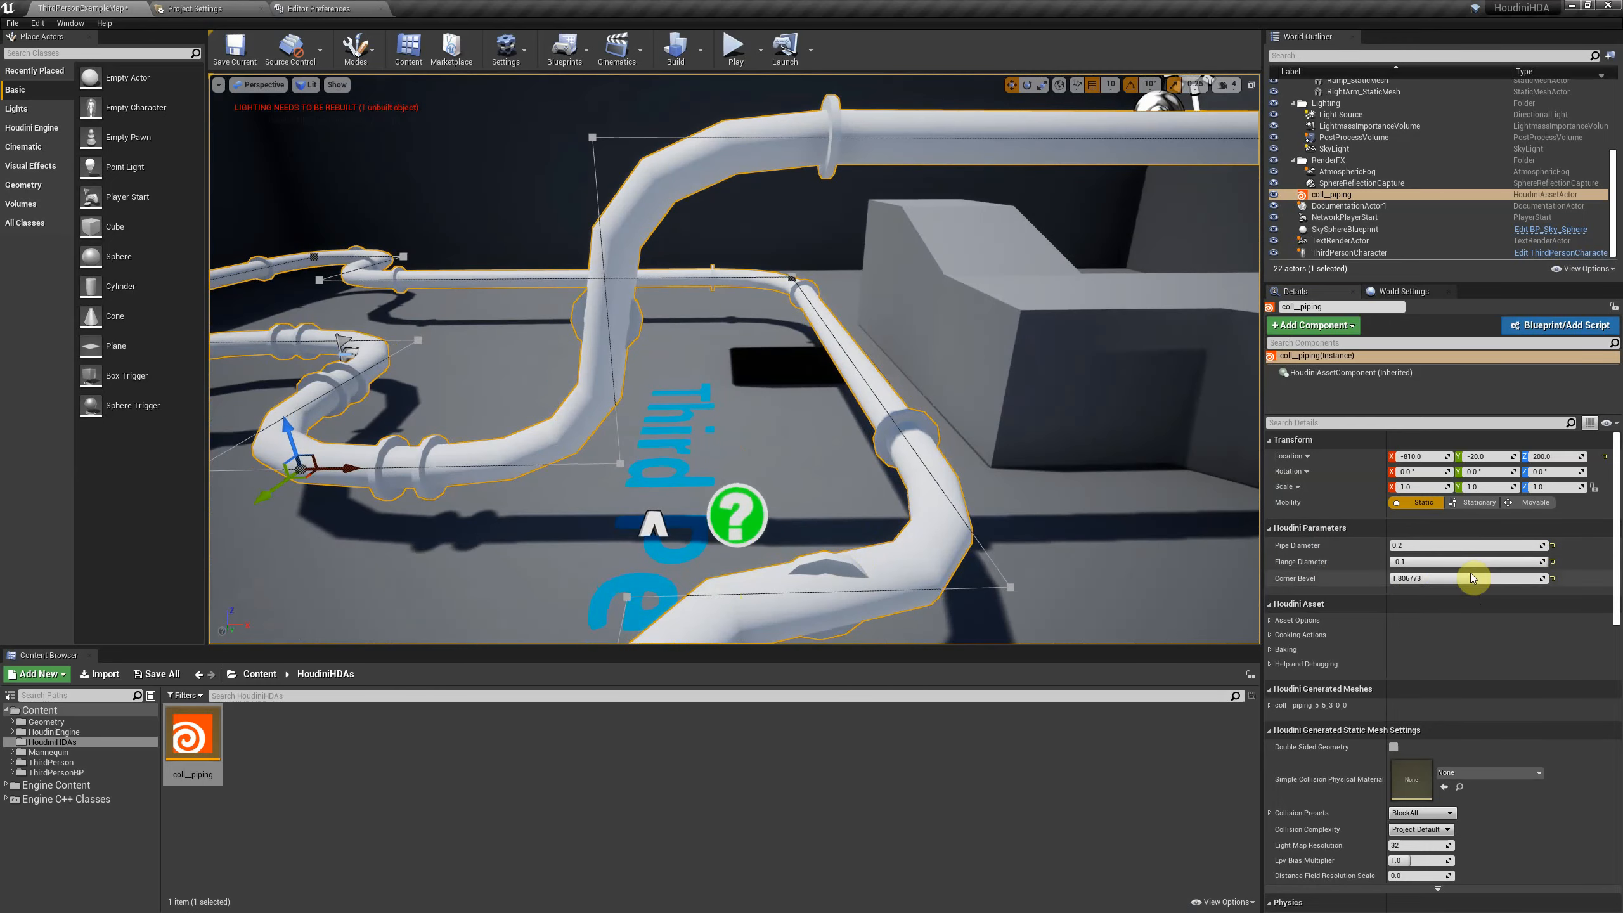
# Reduce the pipe's Corner Bevel to 0.5 and try 0.3 as well
pyautogui.click(1432, 579)
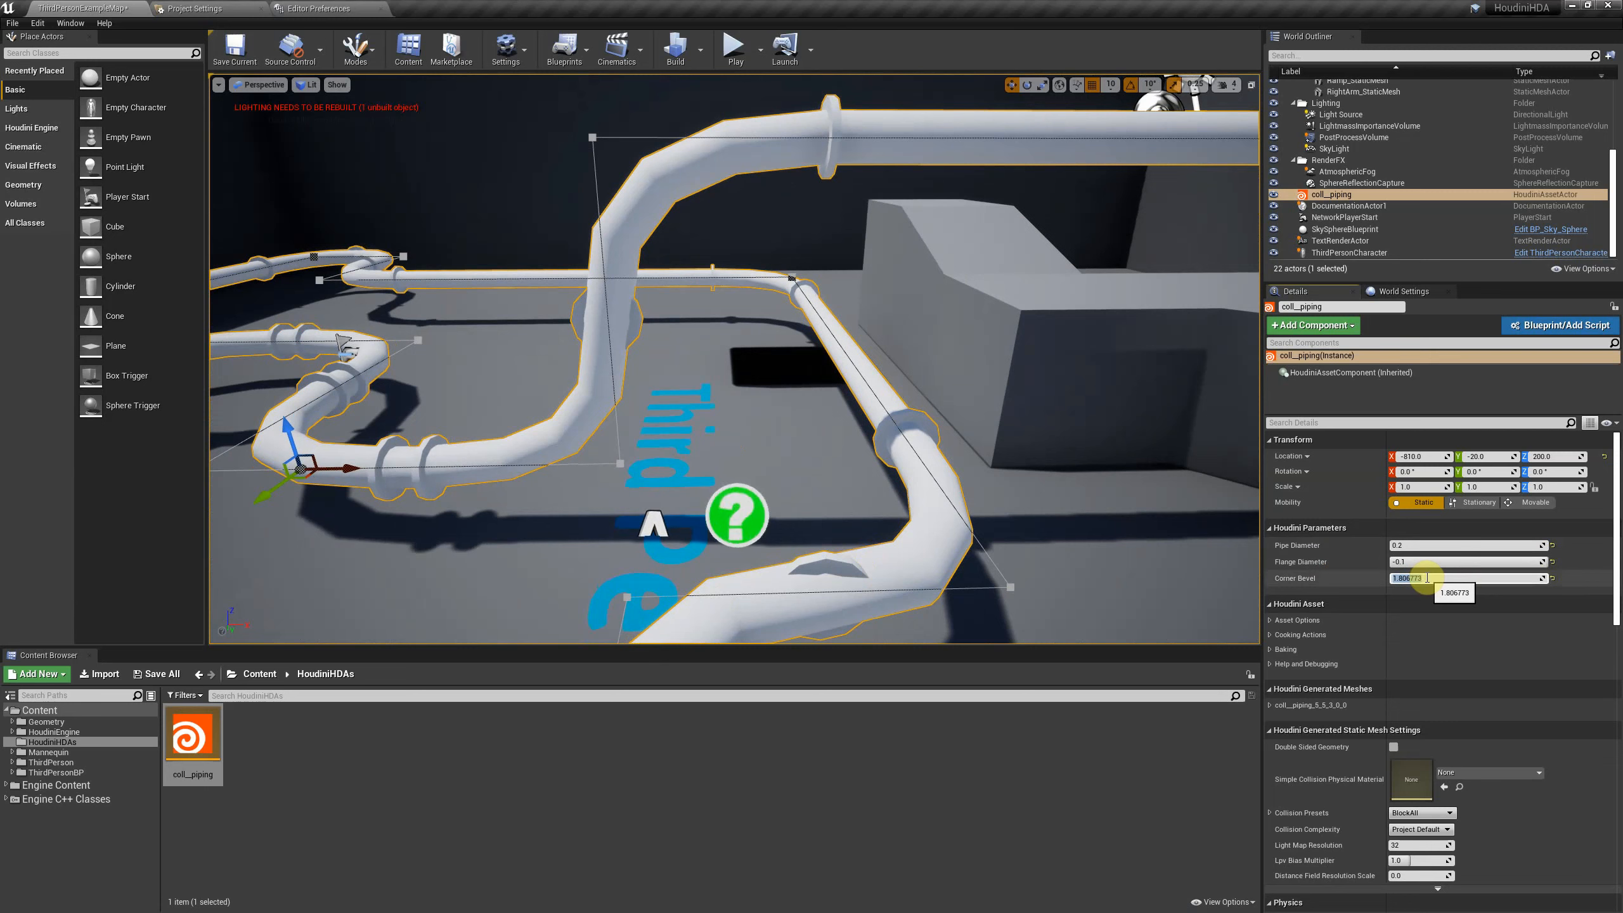
pyautogui.press('Return')
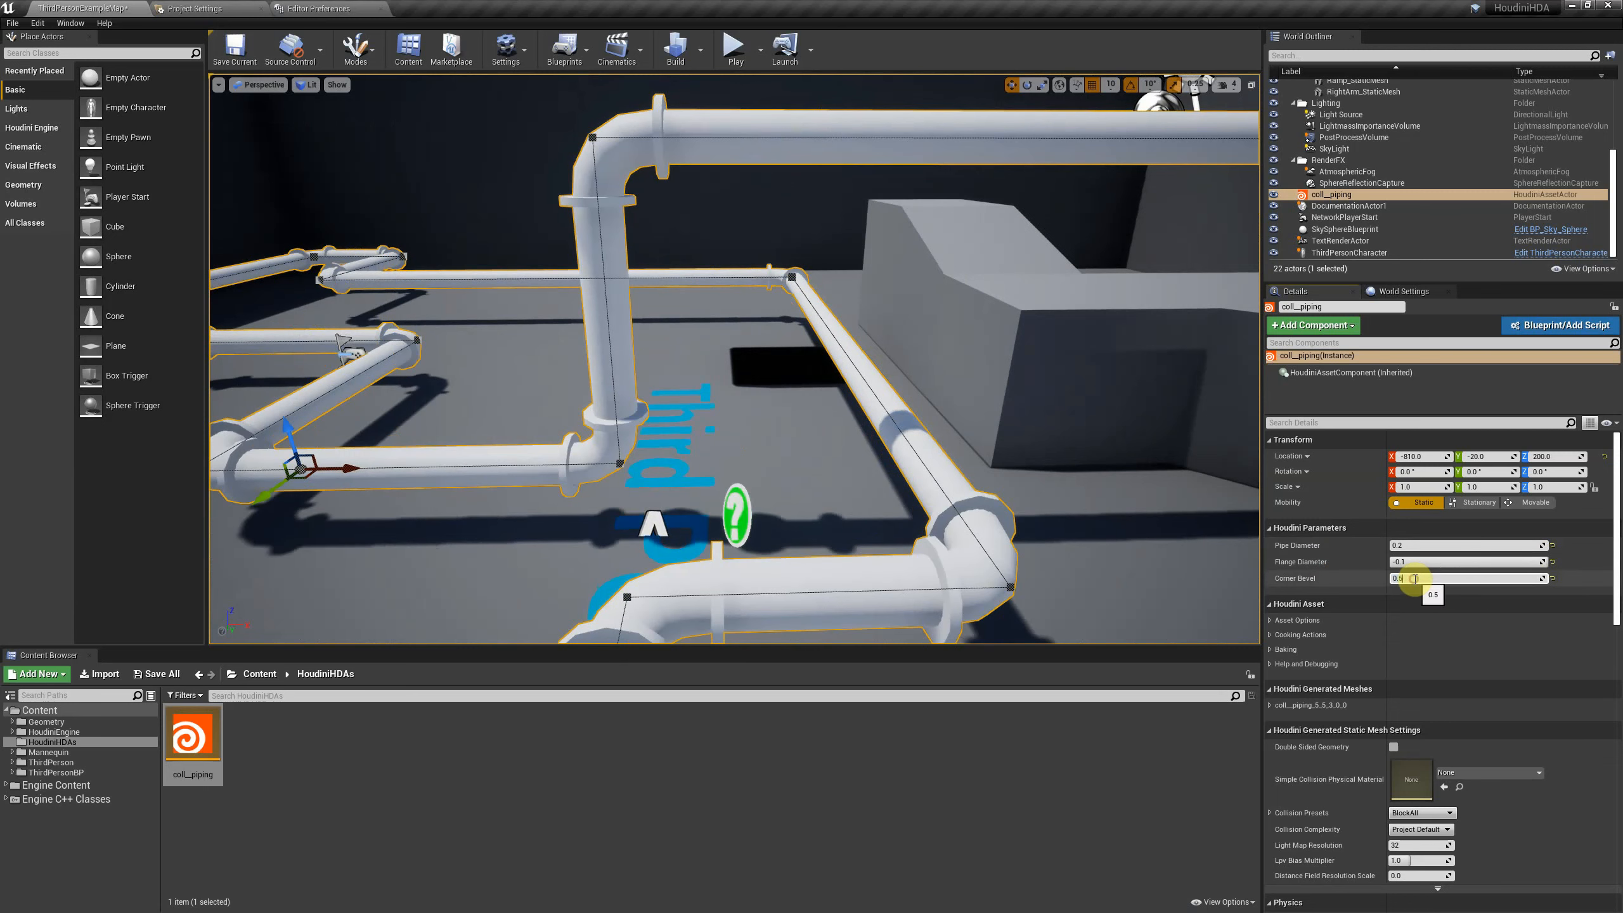
pyautogui.click(1399, 578)
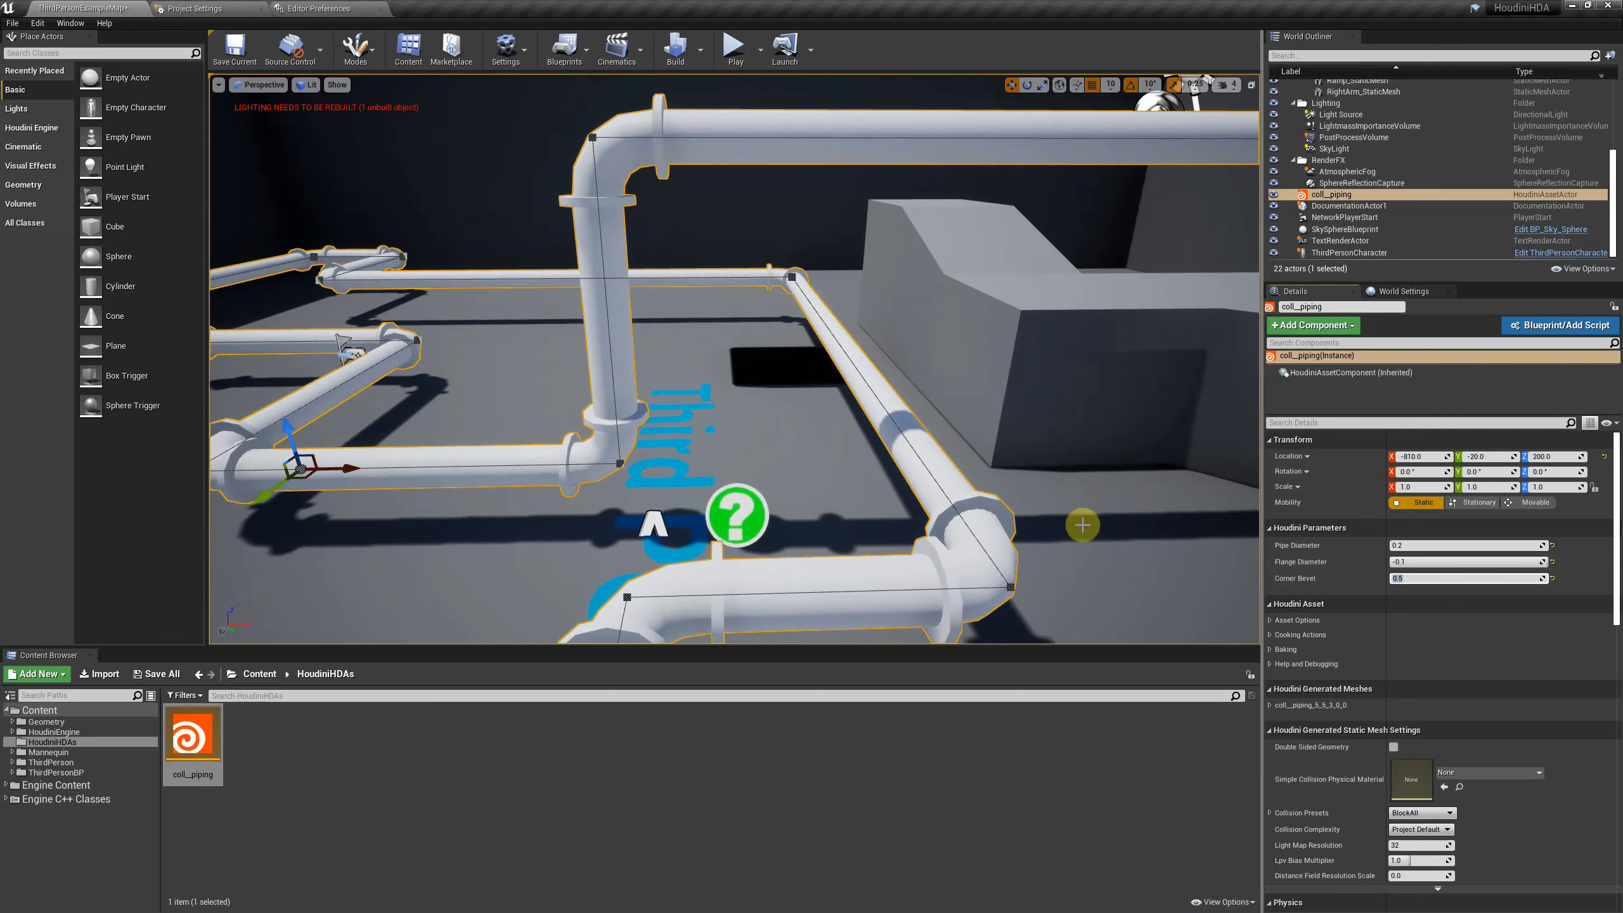
pyautogui.write('3')
pyautogui.press('Return')
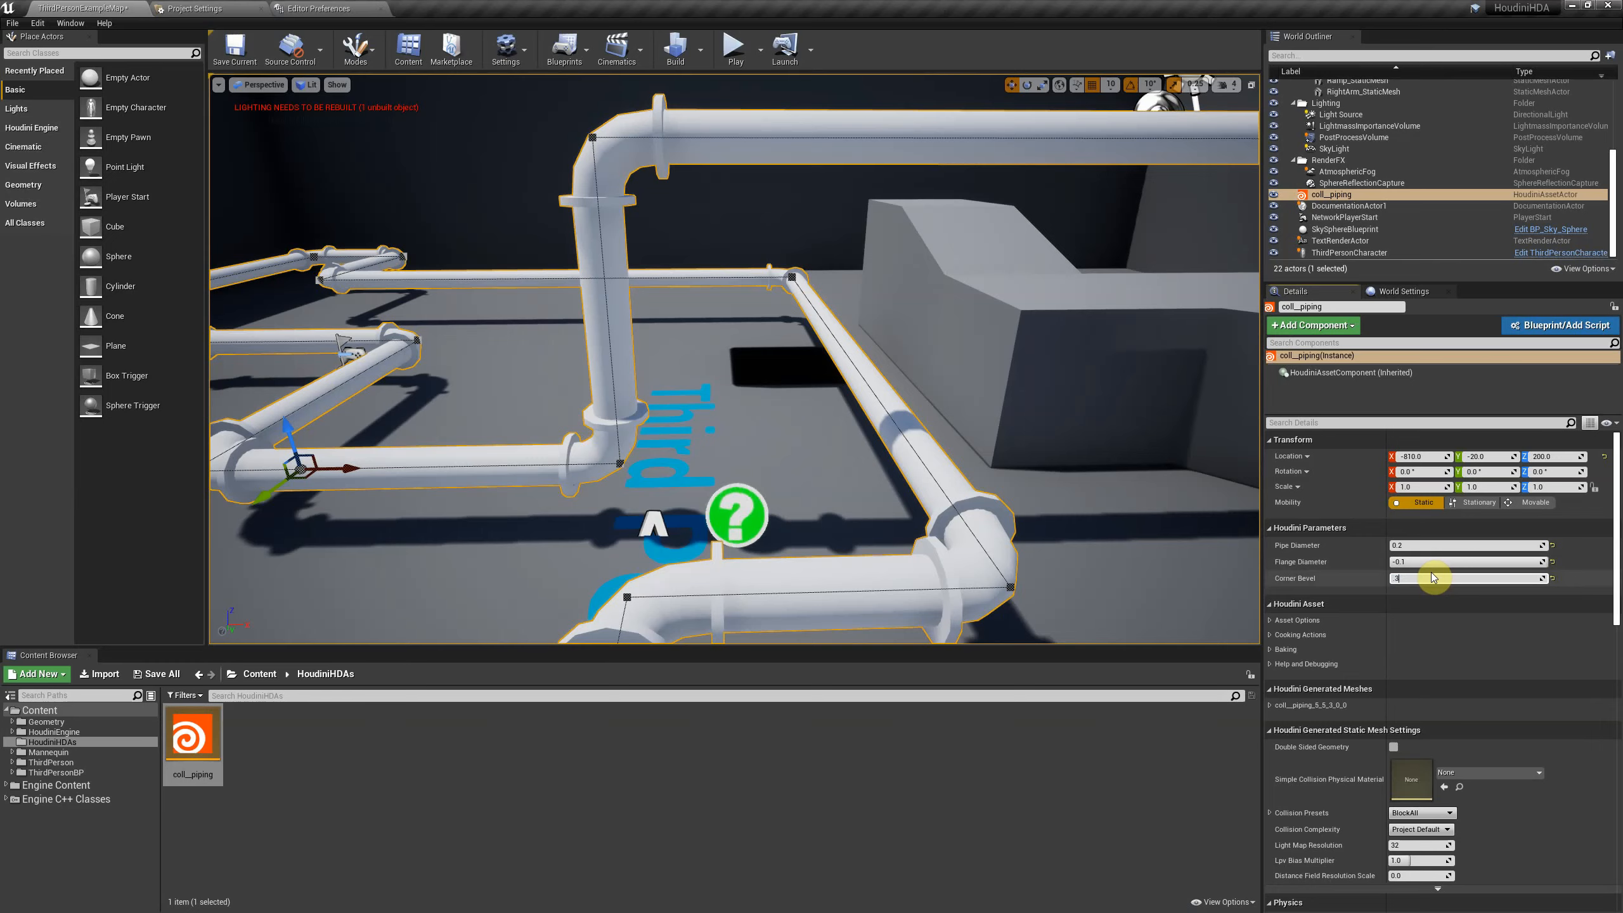
# Set the Pipe Diameter of the piping actor to 0.4
pyautogui.press('s')
pyautogui.moveTo(764, 446); pyautogui.dragTo(690, 452, button='right')
pyautogui.press('a')
pyautogui.press('s')
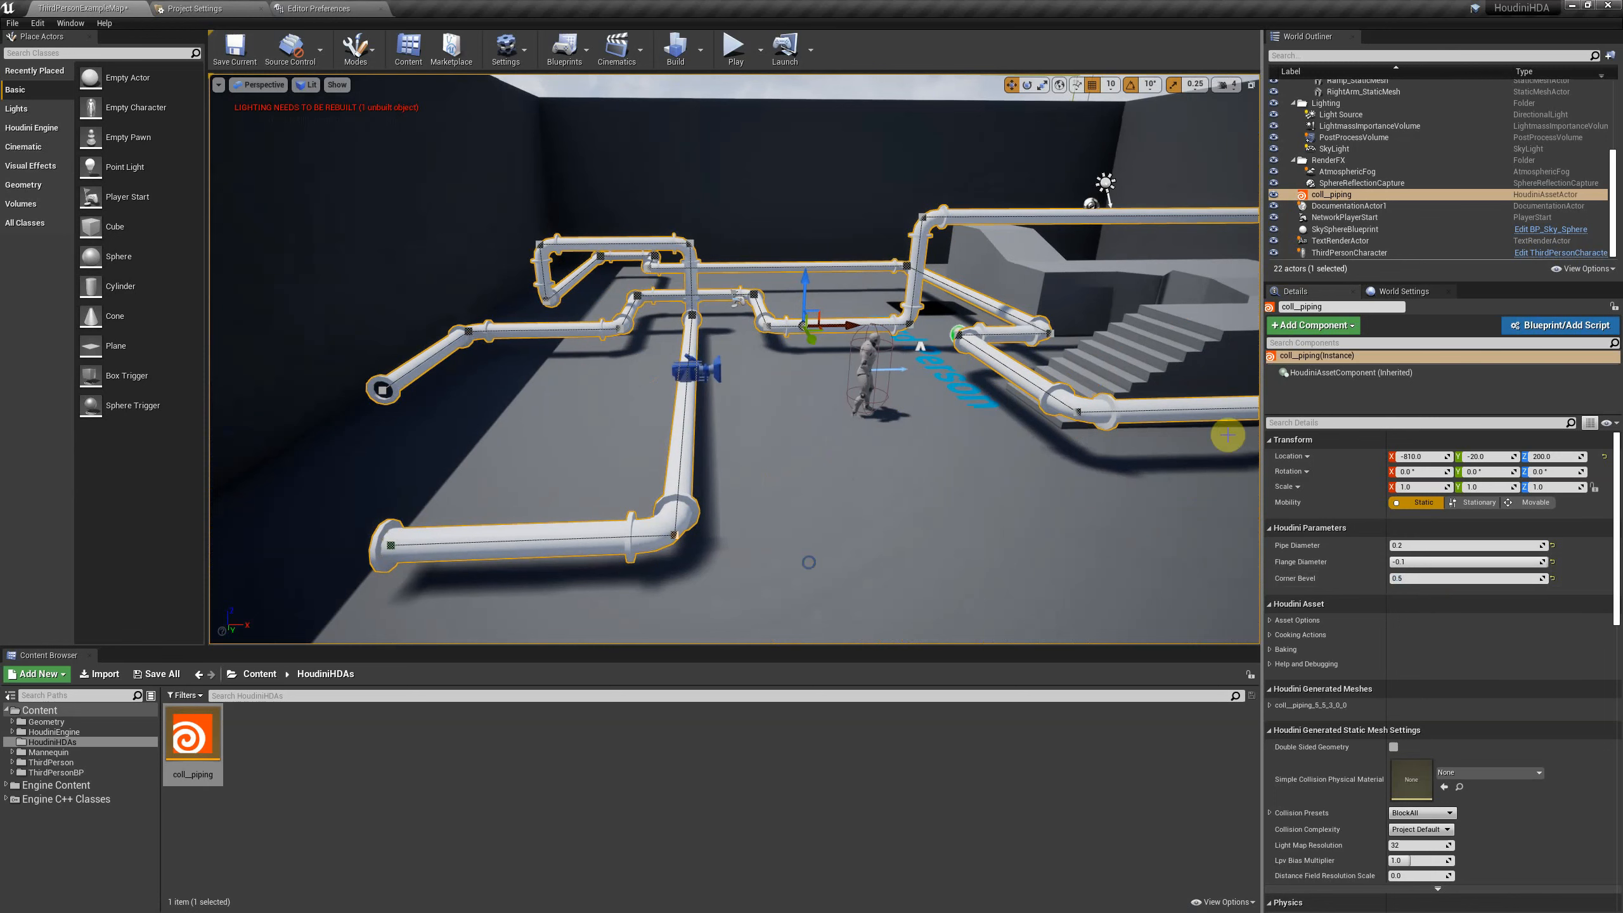
pyautogui.click(1415, 545)
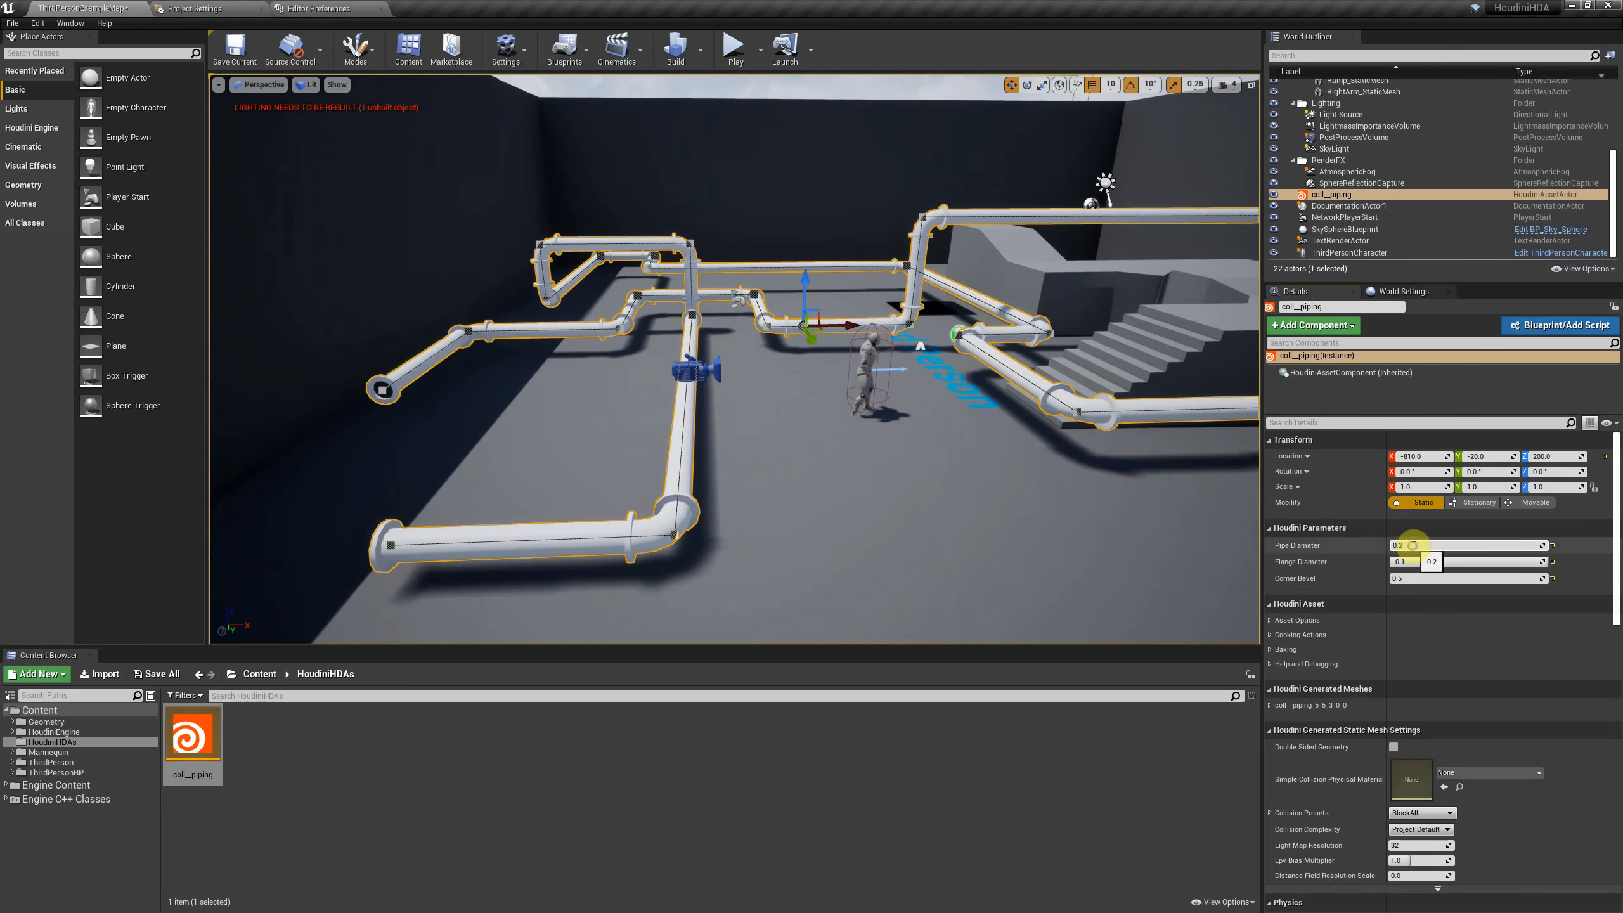
pyautogui.write('0.4')
pyautogui.press('Return')
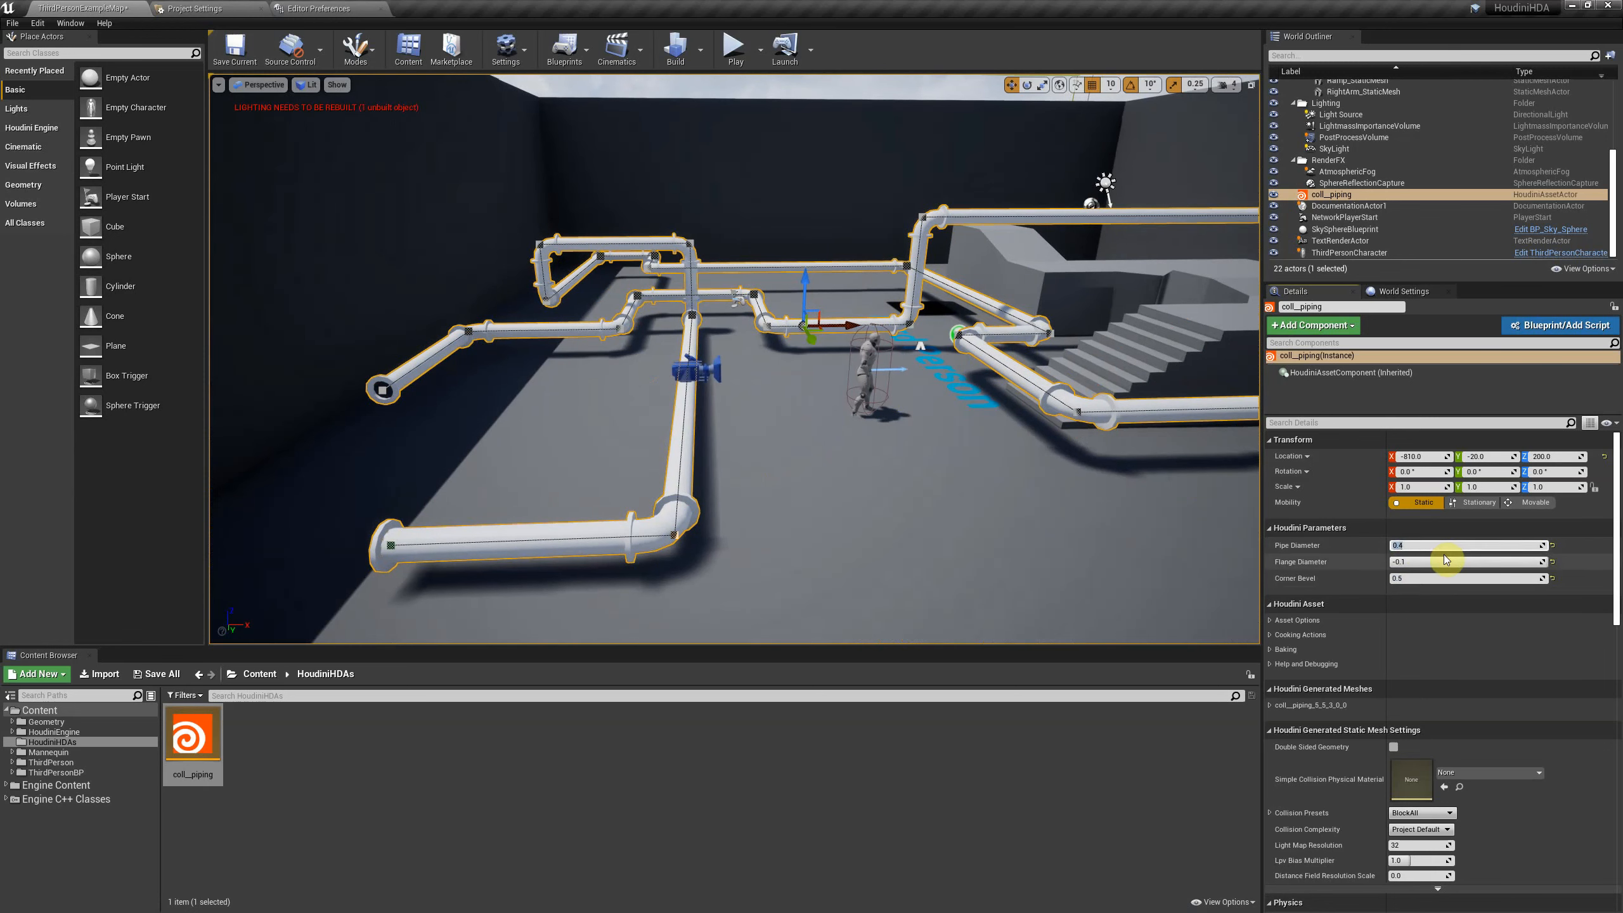
# Inspect the thicker bends near the stairs and set the Corner Bevel to 0.7
pyautogui.moveTo(1062, 504); pyautogui.dragTo(1080, 476, button='right')
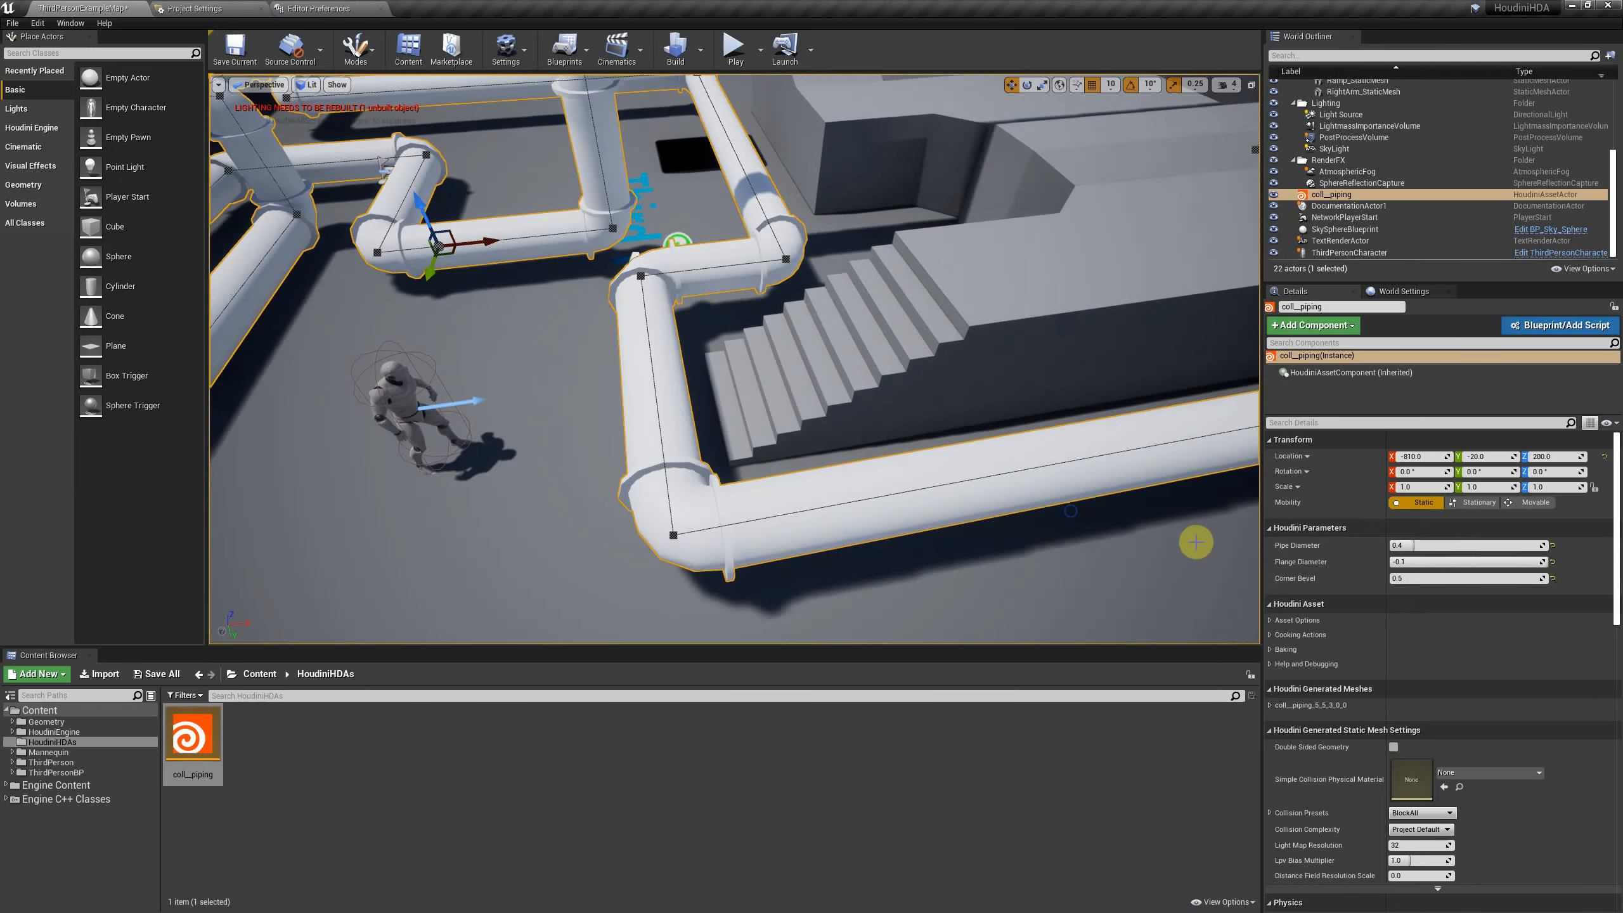
pyautogui.click(1419, 578)
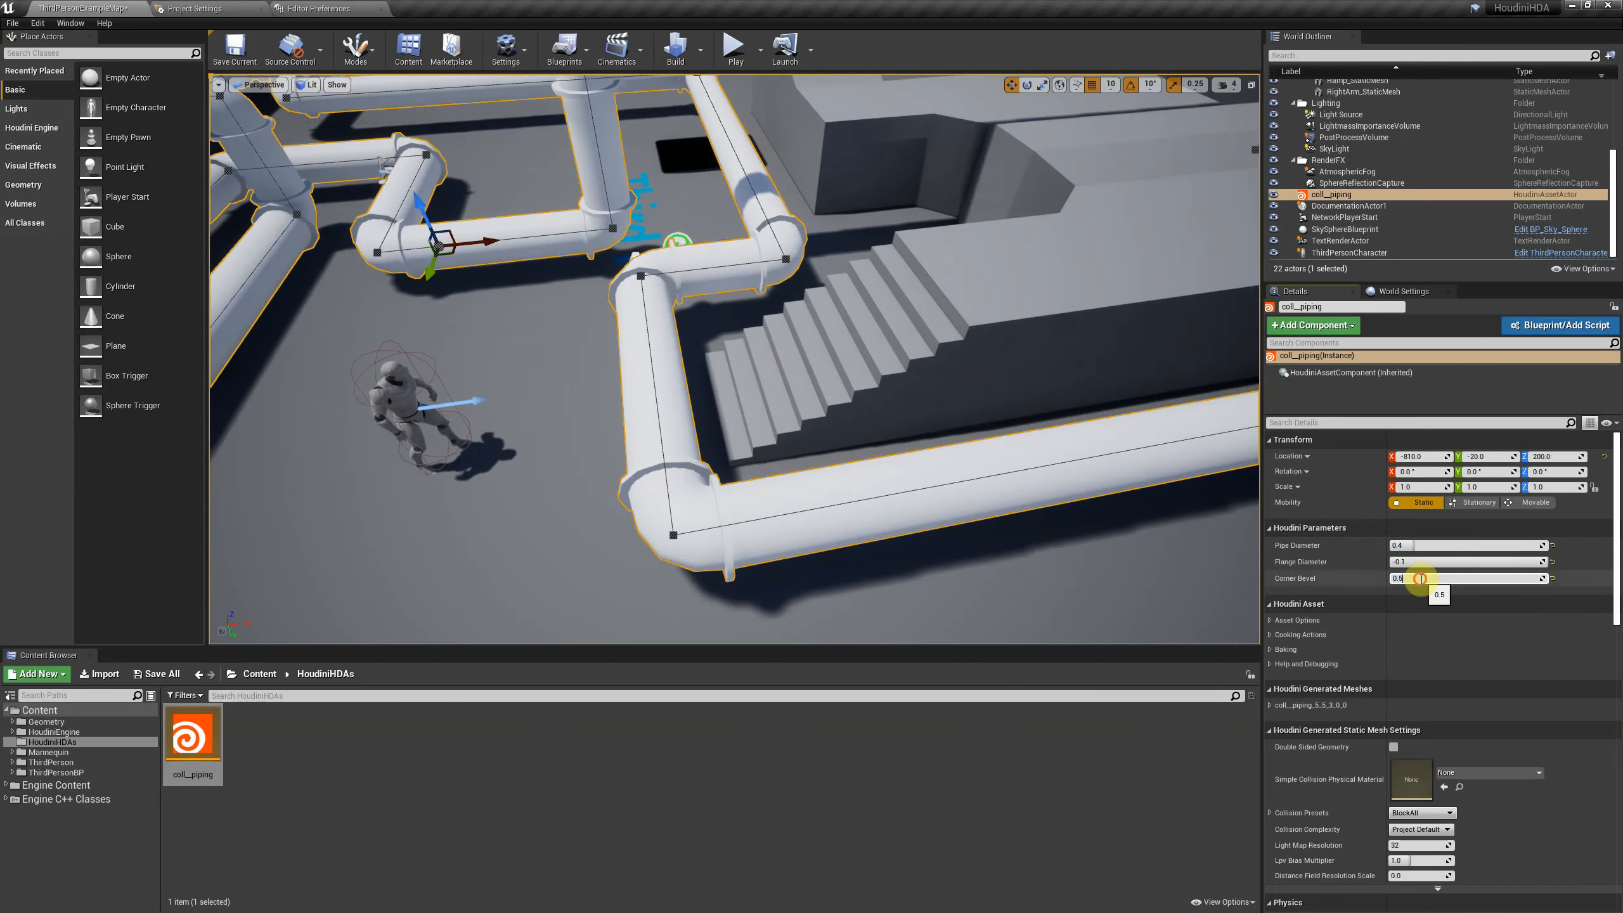
pyautogui.moveTo(1410, 577); pyautogui.dragTo(1403, 578)
pyautogui.write('0.7')
pyautogui.press('Return')
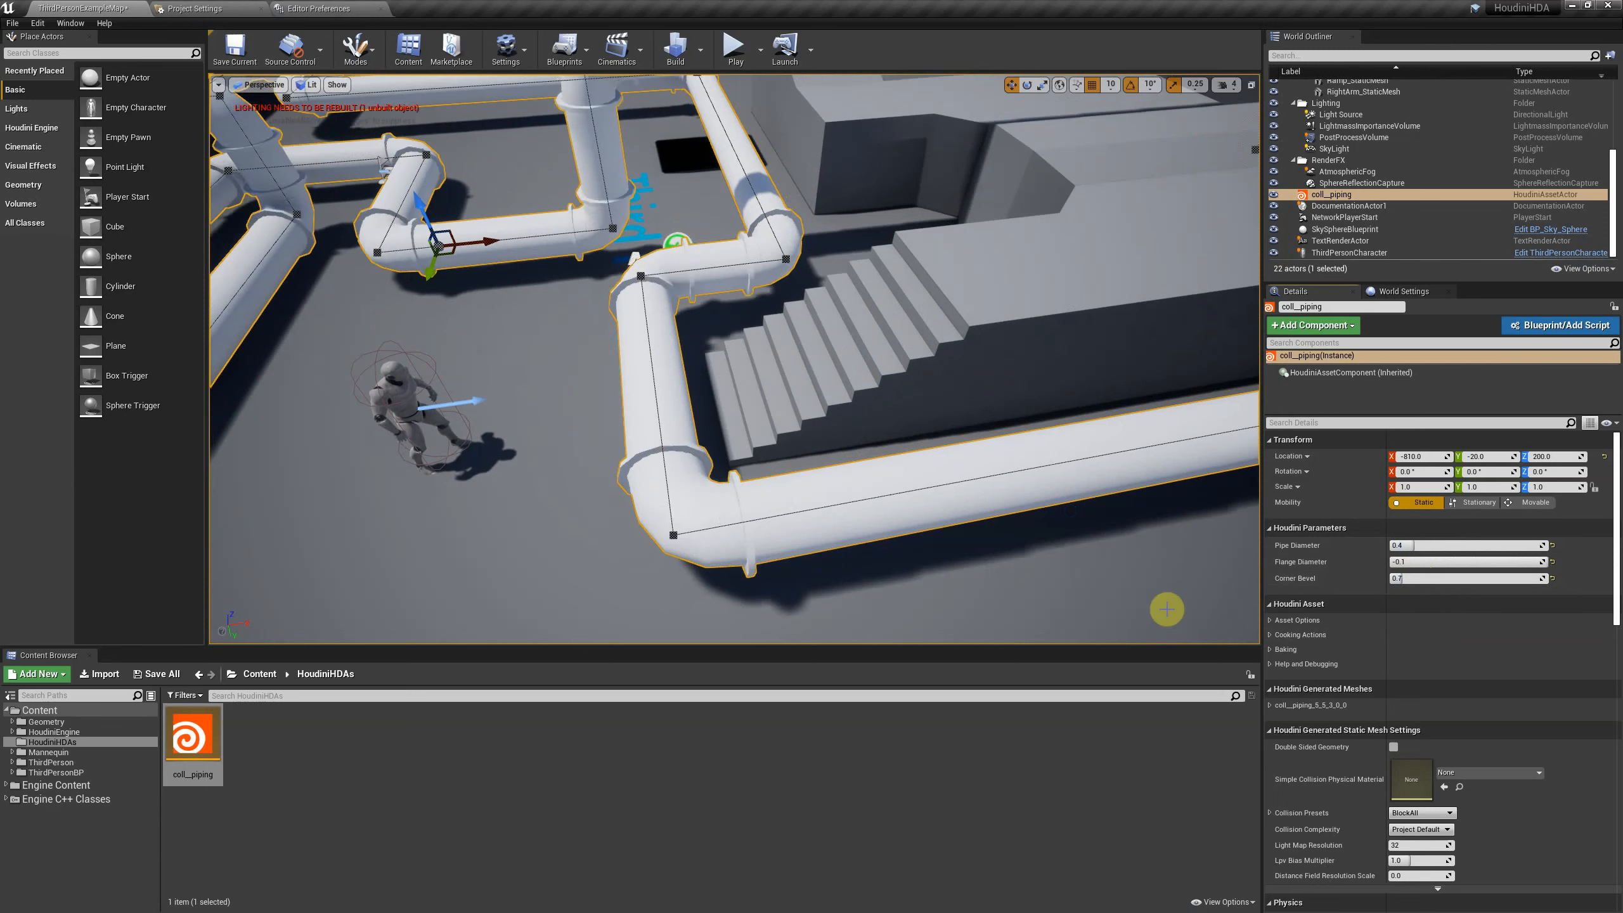
# Set the Corner Bevel to 0.6 and deselect the piping actor to review the whole network without its outline
pyautogui.click(1410, 578)
pyautogui.write('0.6')
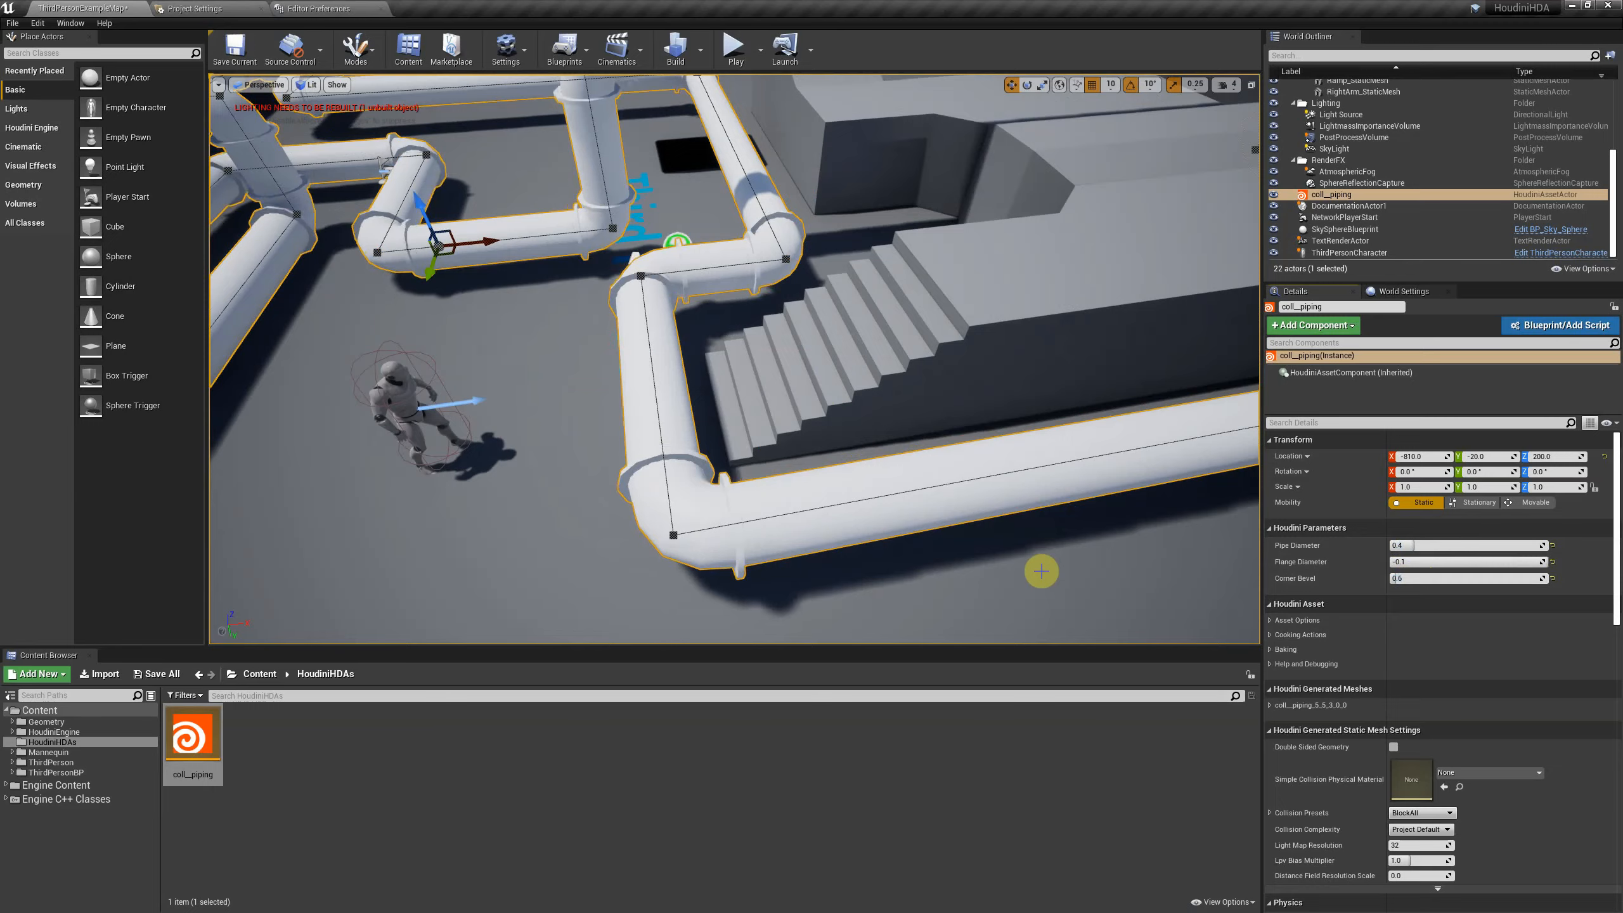
pyautogui.moveTo(1042, 571)
pyautogui.mouseDown(button='right')
pyautogui.moveTo(1023, 505)
pyautogui.moveTo(1010, 534)
pyautogui.moveTo(1035, 540)
pyautogui.moveTo(1032, 499)
pyautogui.moveTo(1029, 537)
pyautogui.moveTo(966, 528)
pyautogui.moveTo(1042, 571)
pyautogui.mouseUp(button='right')
pyautogui.press('s')
pyautogui.press('w')
pyautogui.press('s')
pyautogui.press('a')
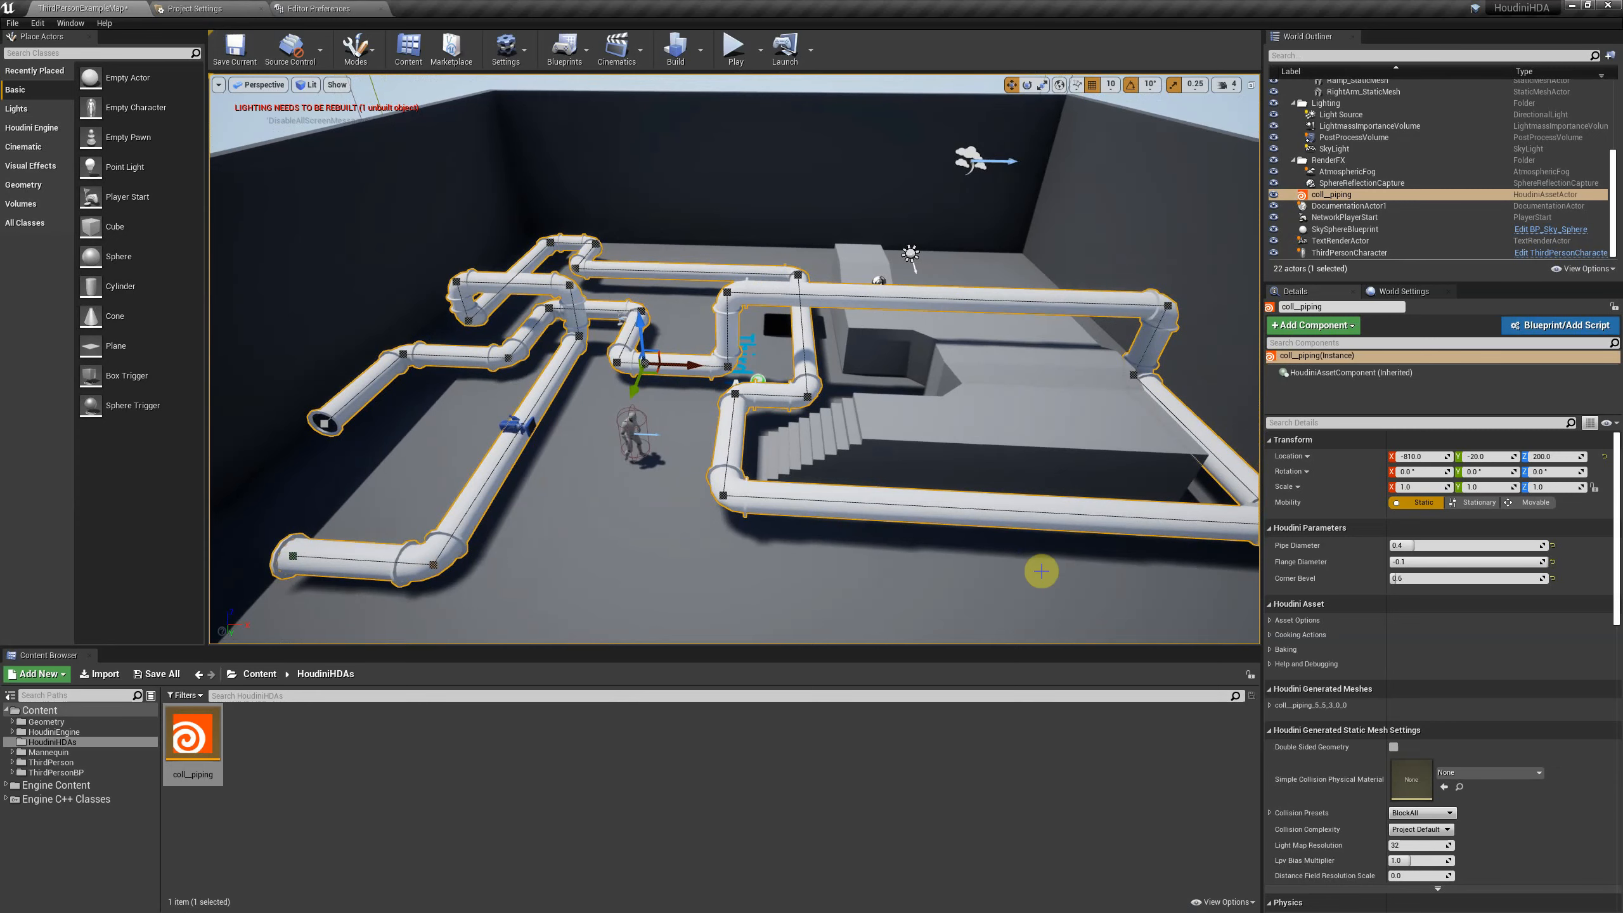
pyautogui.moveTo(1041, 571)
pyautogui.mouseDown(button='right')
pyautogui.moveTo(1013, 566)
pyautogui.moveTo(1039, 576)
pyautogui.mouseUp(button='right')
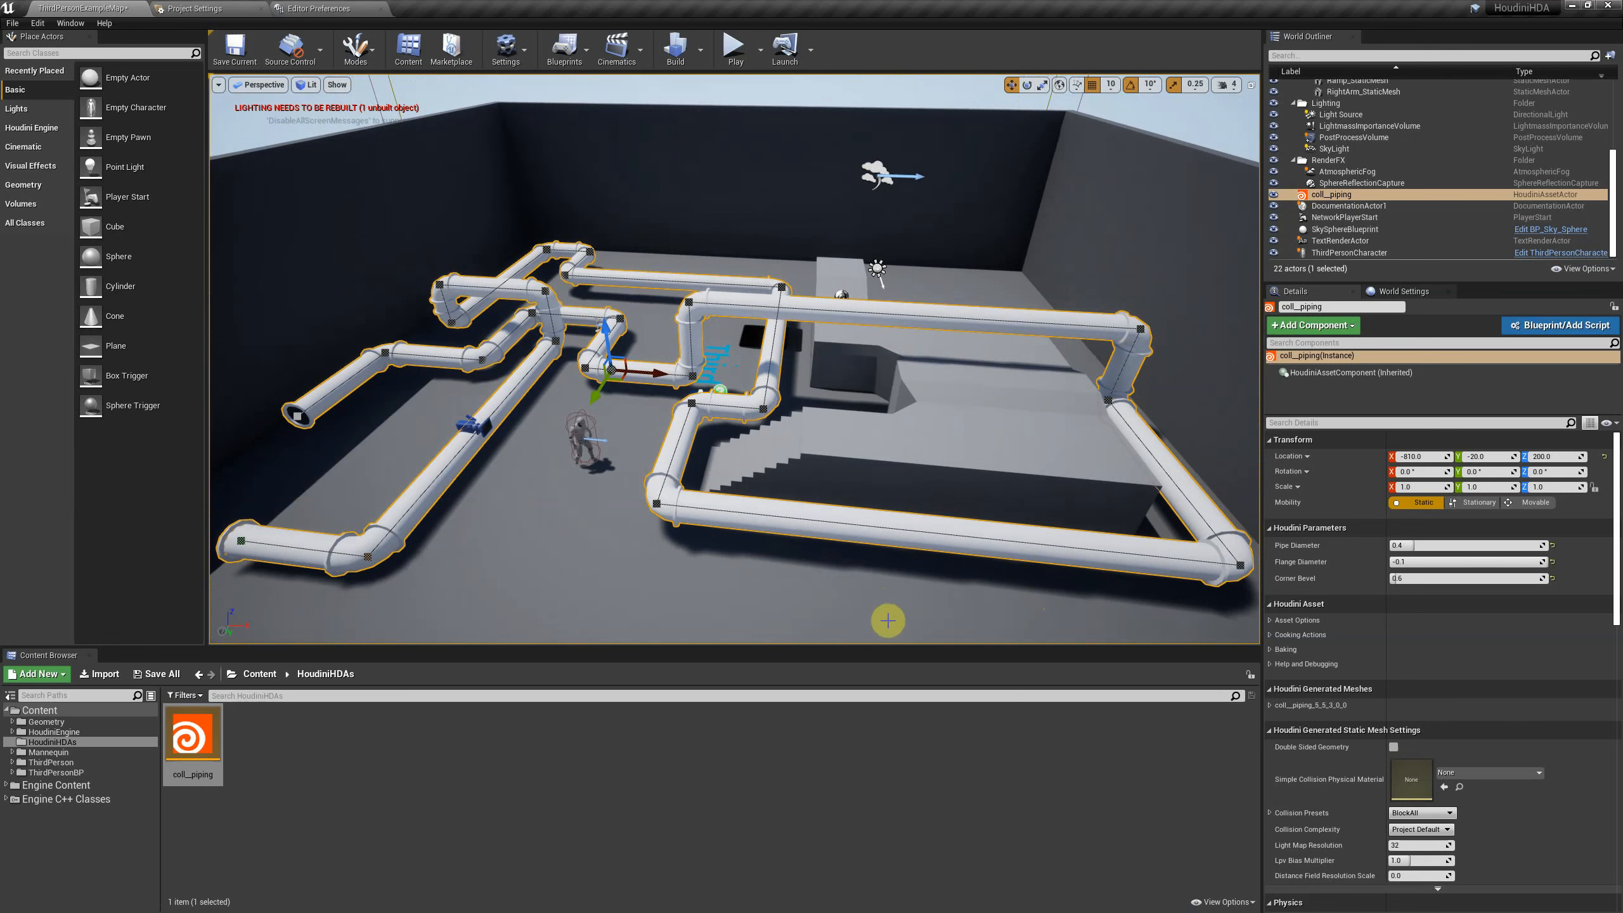
pyautogui.click(685, 93)
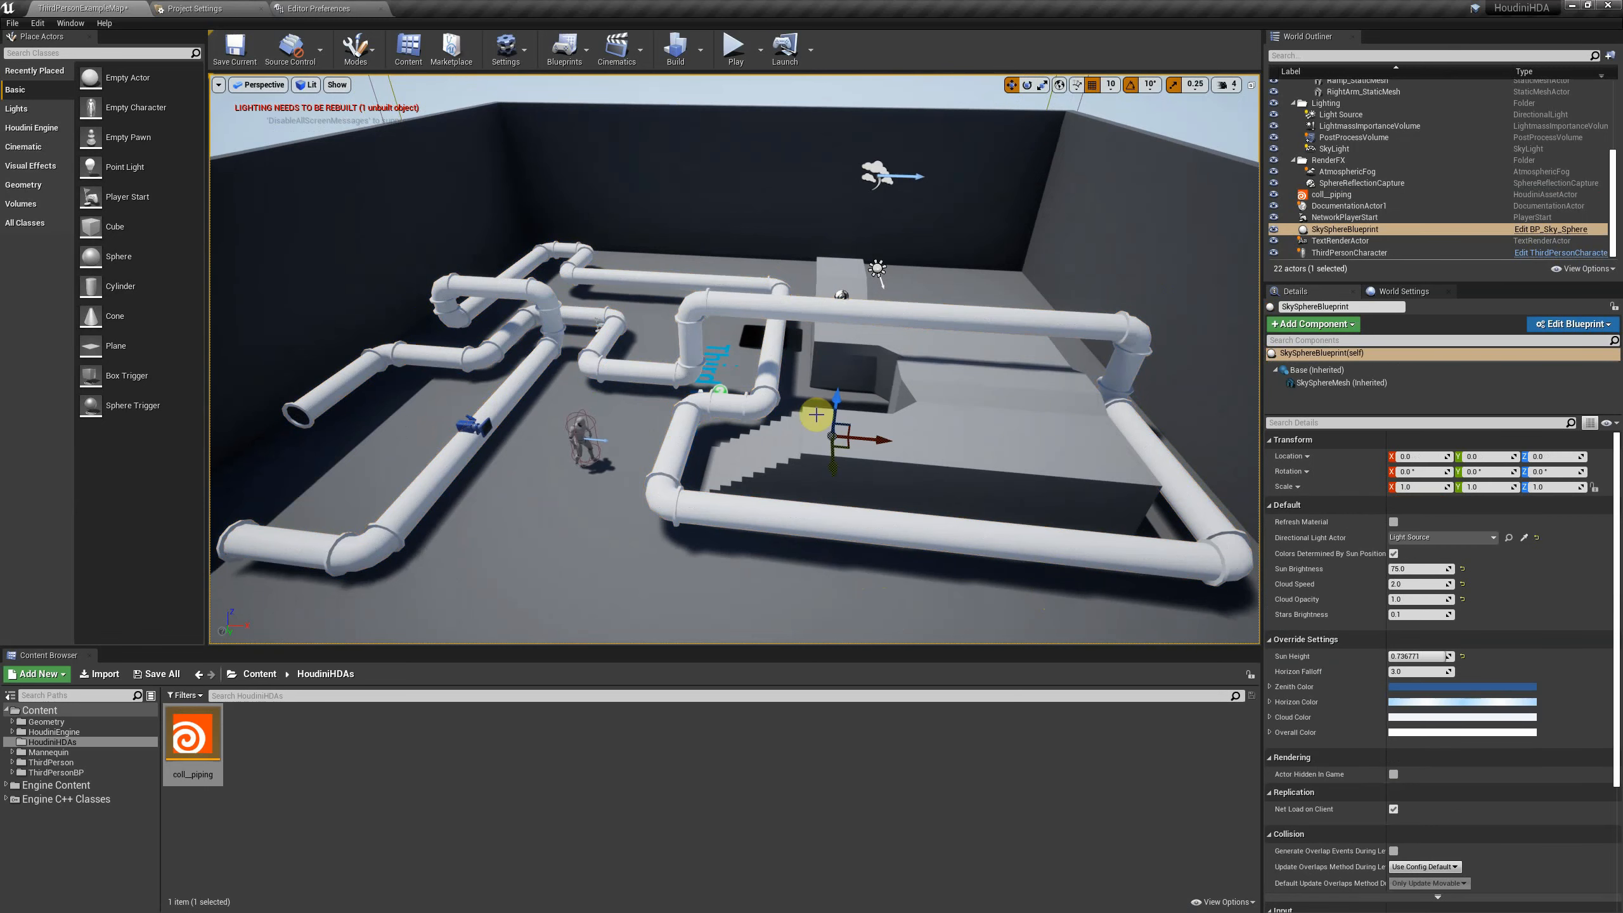